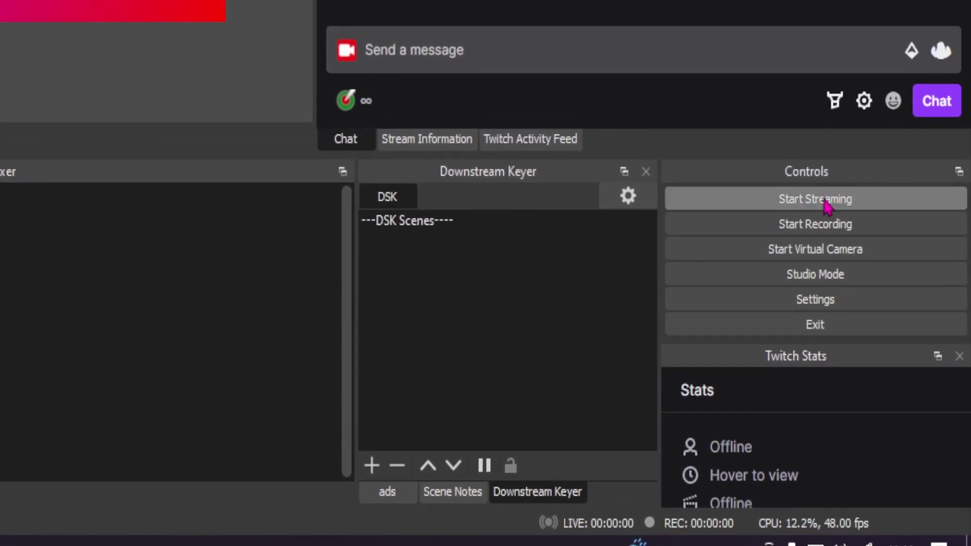
# - Start the live stream in OBS and switch to Chrome to check the Twitter profile for the go-live tweet
pyautogui.click(825, 201)
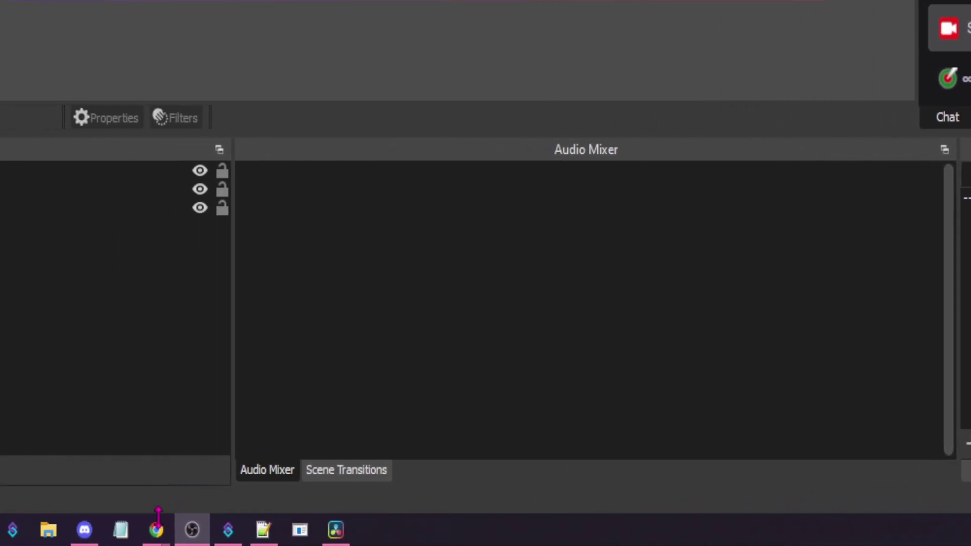
pyautogui.moveTo(156, 528)
pyautogui.click(219, 458)
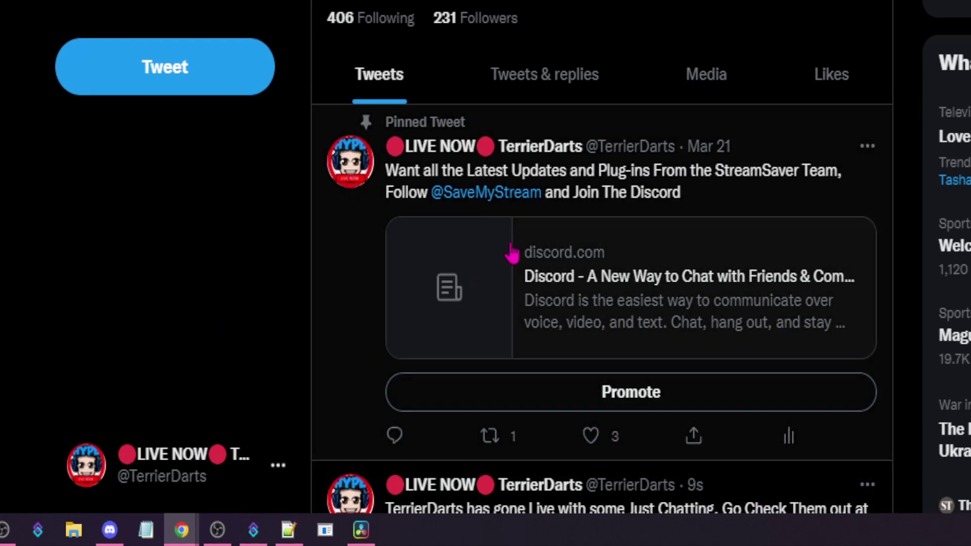
pyautogui.scroll(-5, 536, 268)
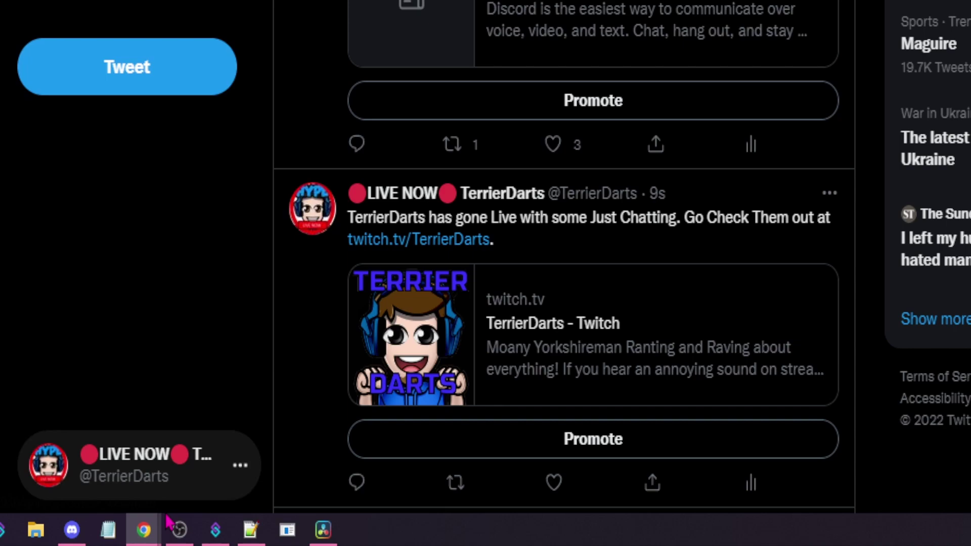
# - Stop the live stream in OBS and reload the Twitter profile in Chrome
pyautogui.click(179, 530)
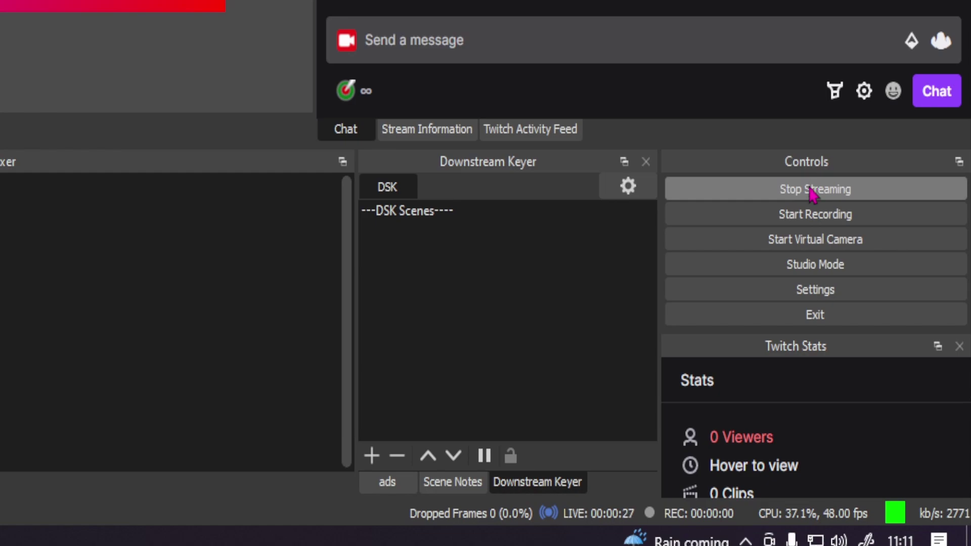
pyautogui.click(812, 191)
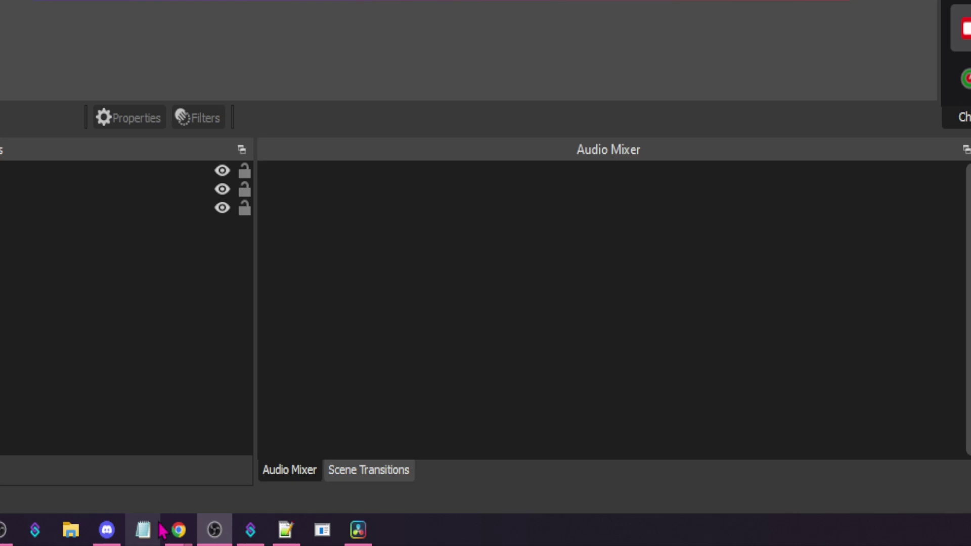
pyautogui.moveTo(68, 530)
pyautogui.click(168, 472)
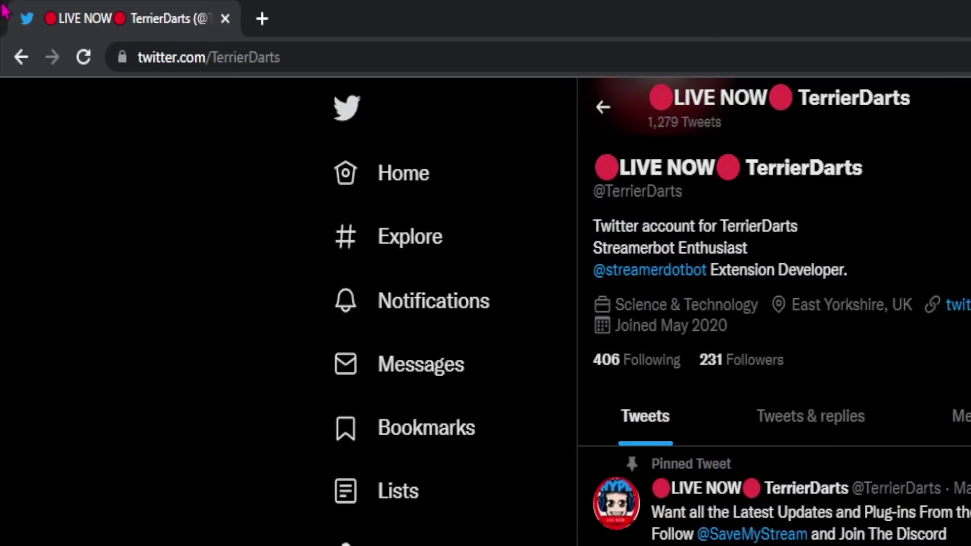
pyautogui.click(83, 57)
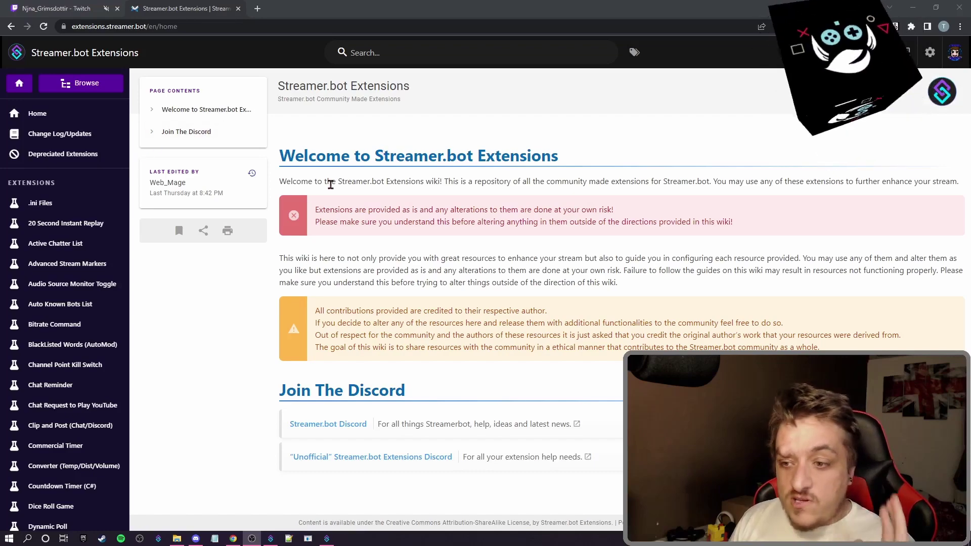
# - Open the Twitter Actions page from the list of Streamer.bot extensions
pyautogui.scroll(-5, 91, 225)
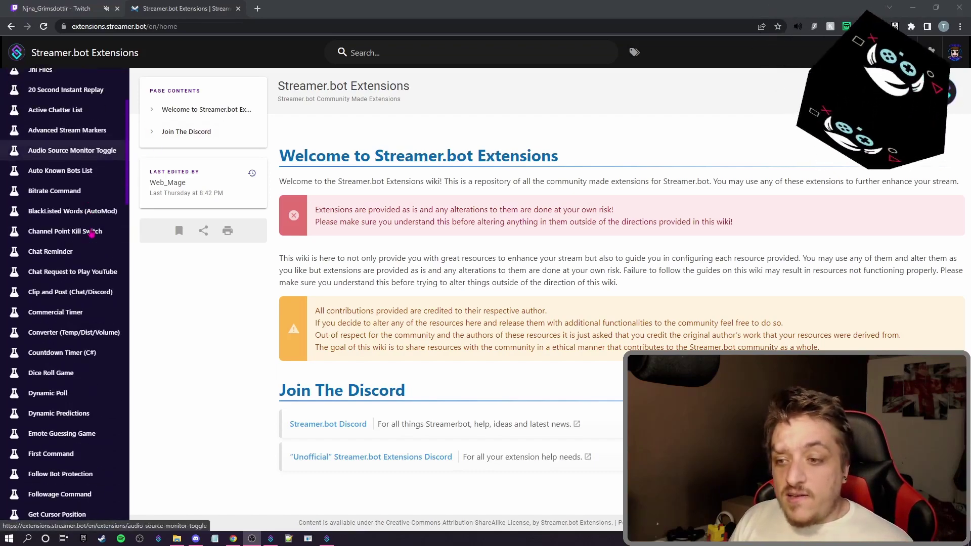
pyautogui.scroll(-7, 96, 230)
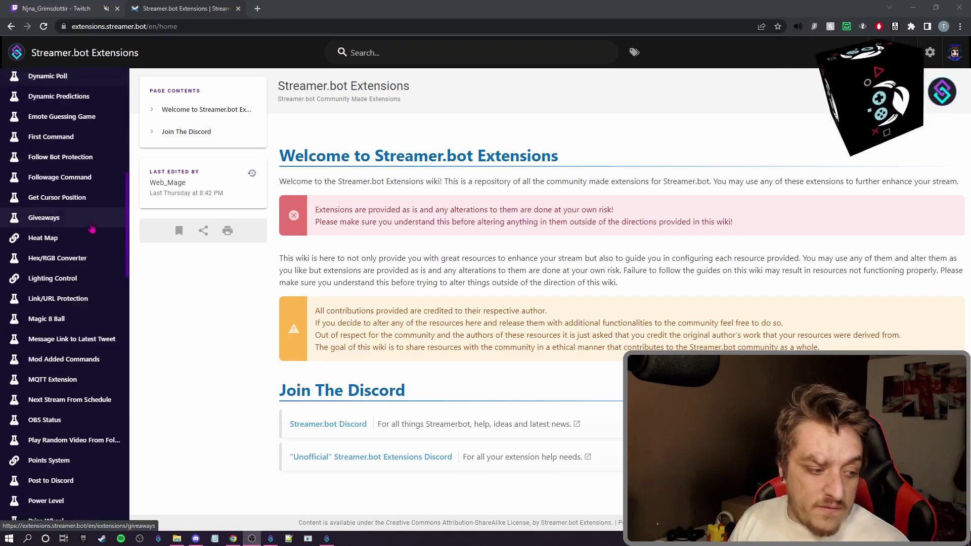
pyautogui.scroll(-4, 96, 228)
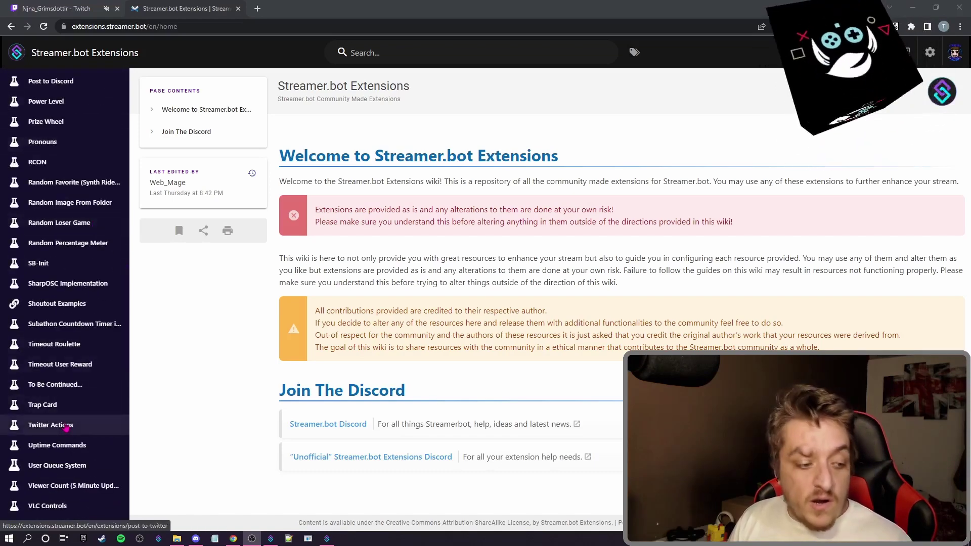
pyautogui.click(66, 426)
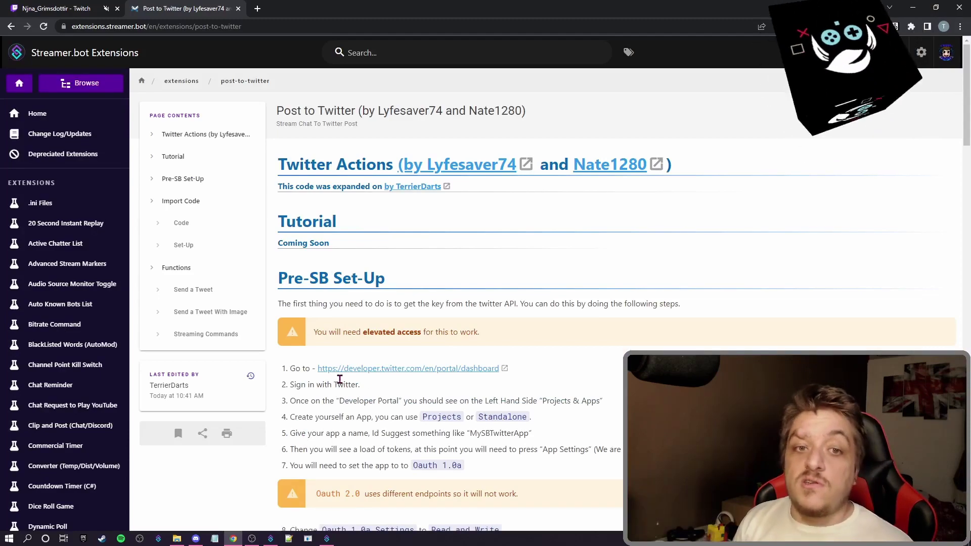
# - Examine the Pre-SB Set-Up instructions for obtaining the Twitter API keys and configuring the app
pyautogui.scroll(-4, 424, 317)
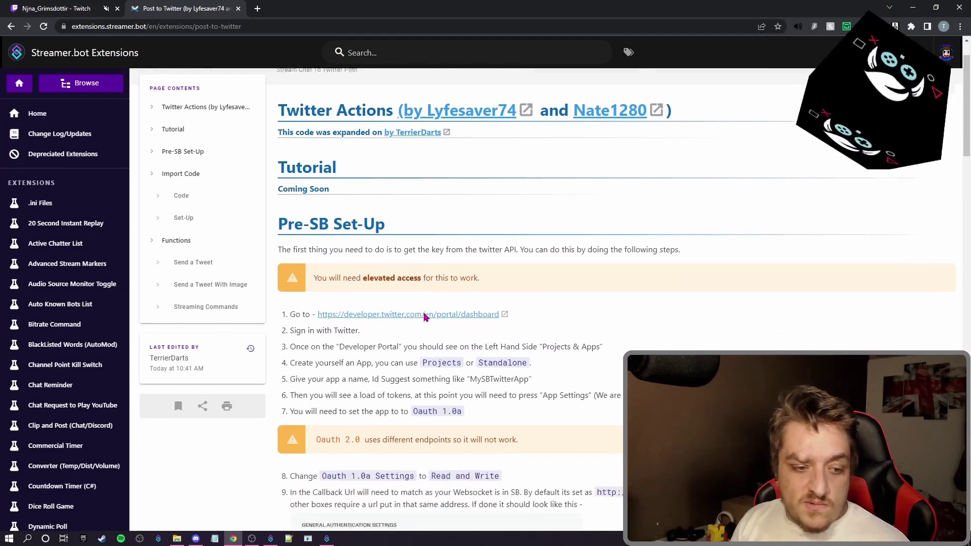
pyautogui.scroll(-1, 396, 266)
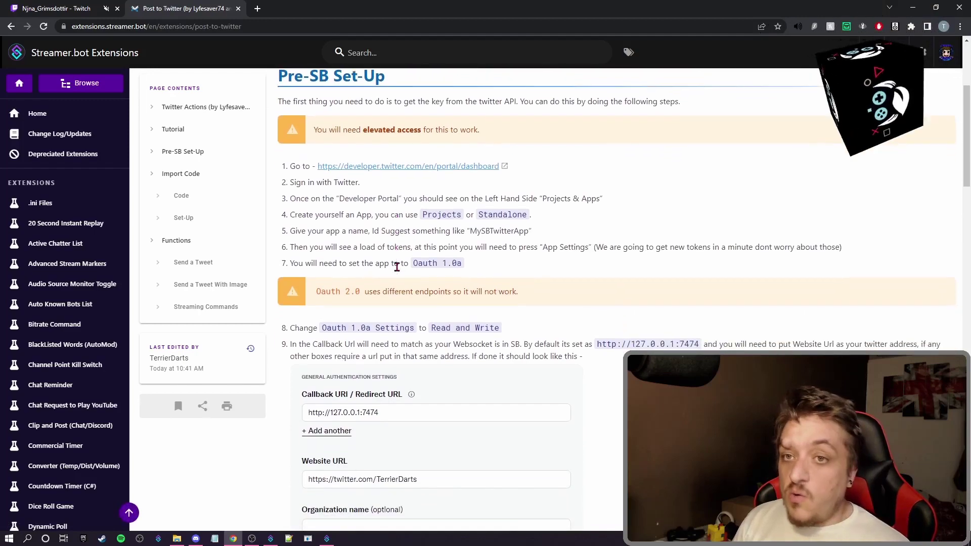
pyautogui.scroll(2, 402, 274)
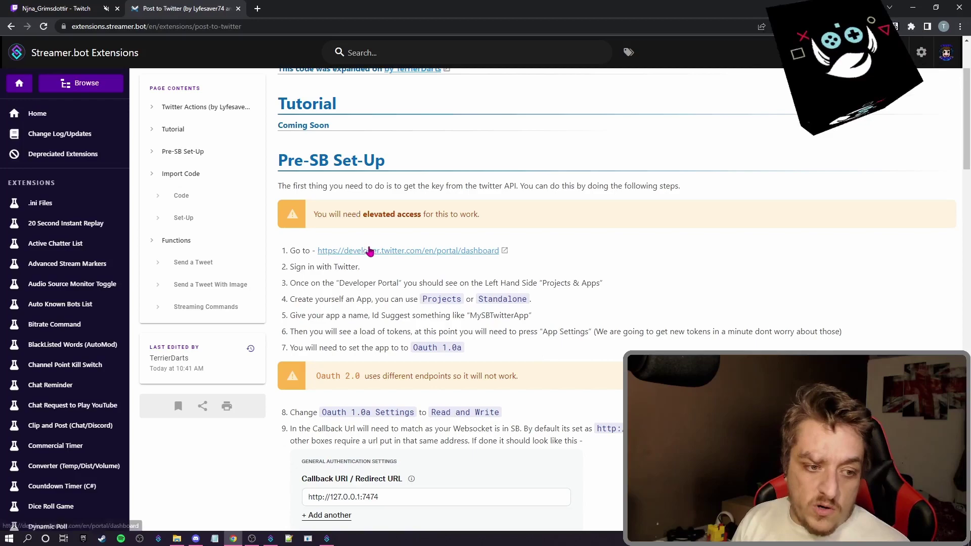
pyautogui.scroll(-7, 493, 298)
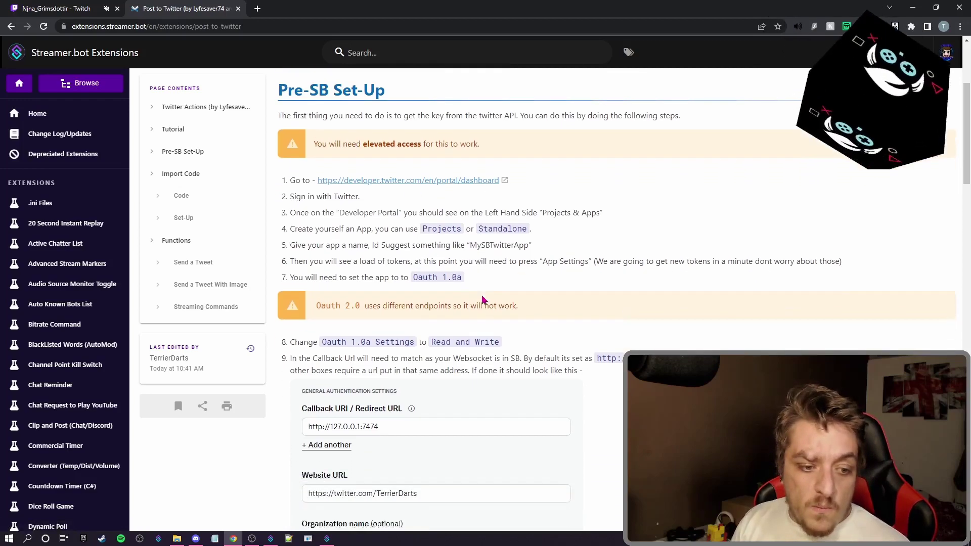
pyautogui.scroll(-6, 410, 277)
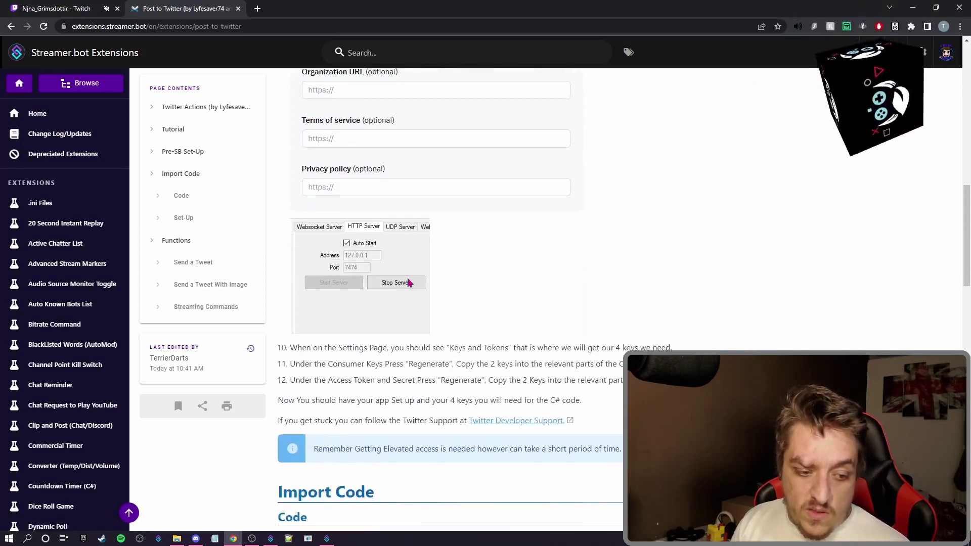
pyautogui.scroll(3, 411, 276)
pyautogui.scroll(12, 410, 274)
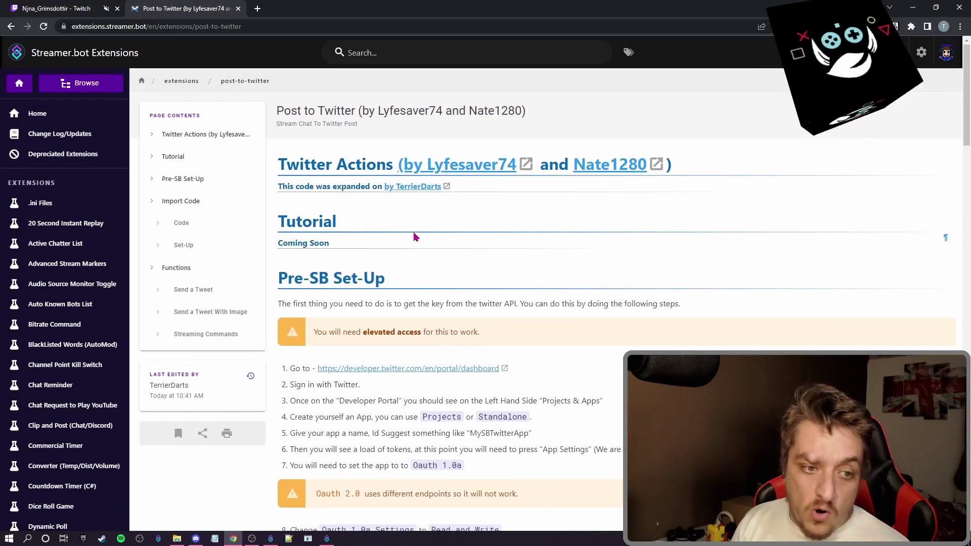
pyautogui.scroll(-3, 414, 252)
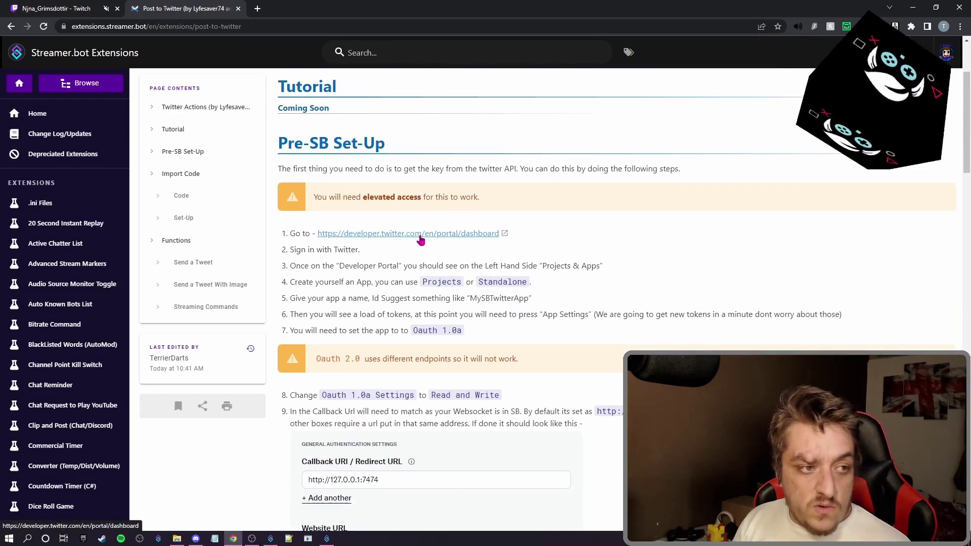
# - Open the Twitter developer dashboard from the guide and show the Projects & Apps overview with its elevated project and standalone apps
pyautogui.click(421, 234)
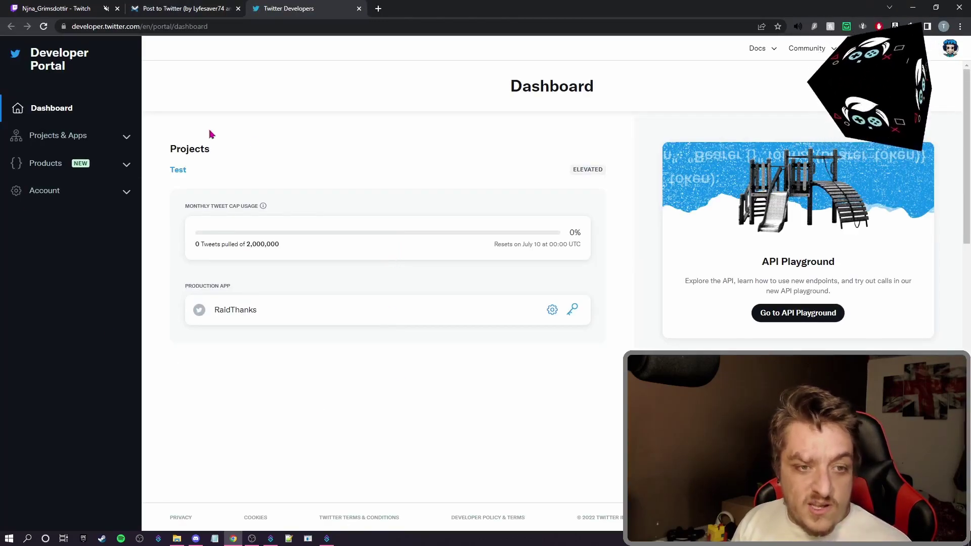
pyautogui.click(53, 135)
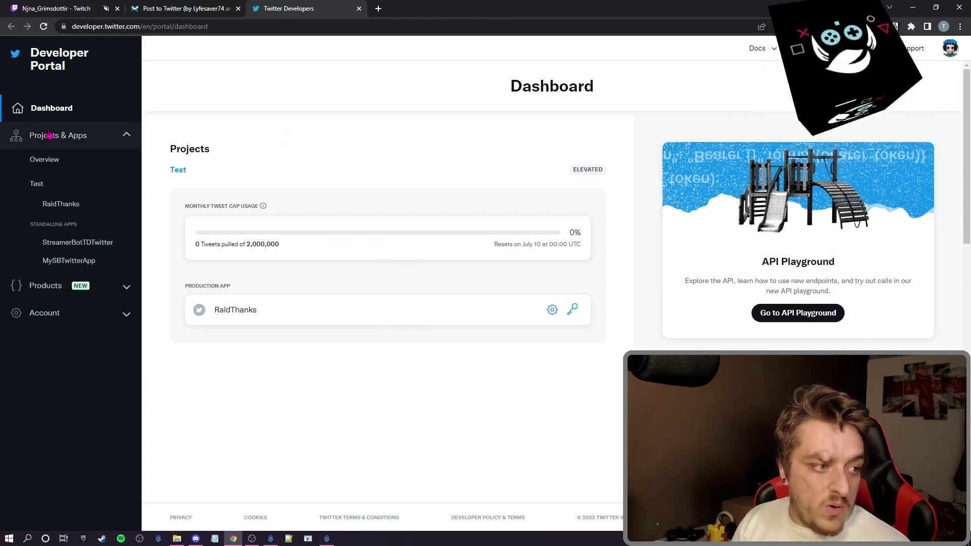
pyautogui.click(72, 162)
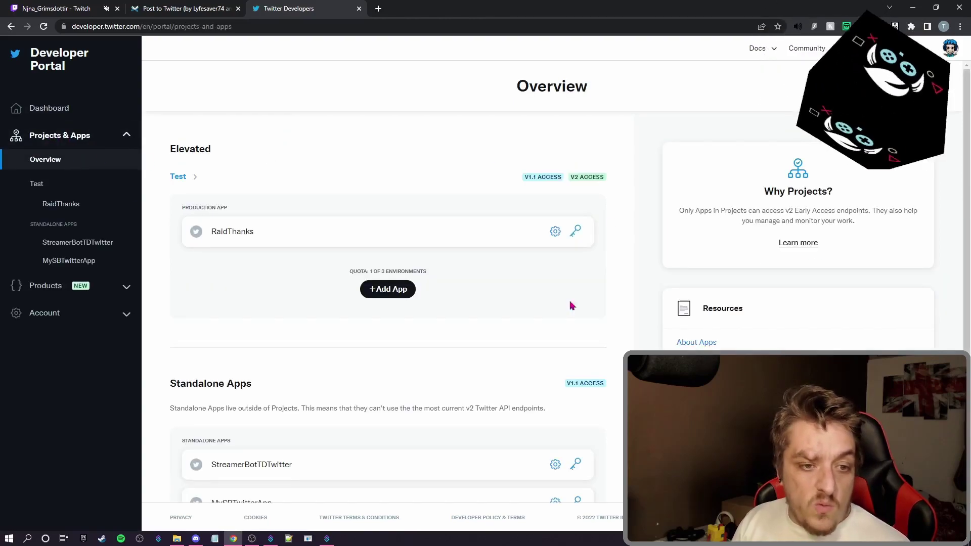
pyautogui.moveTo(172, 150); pyautogui.dragTo(219, 153)
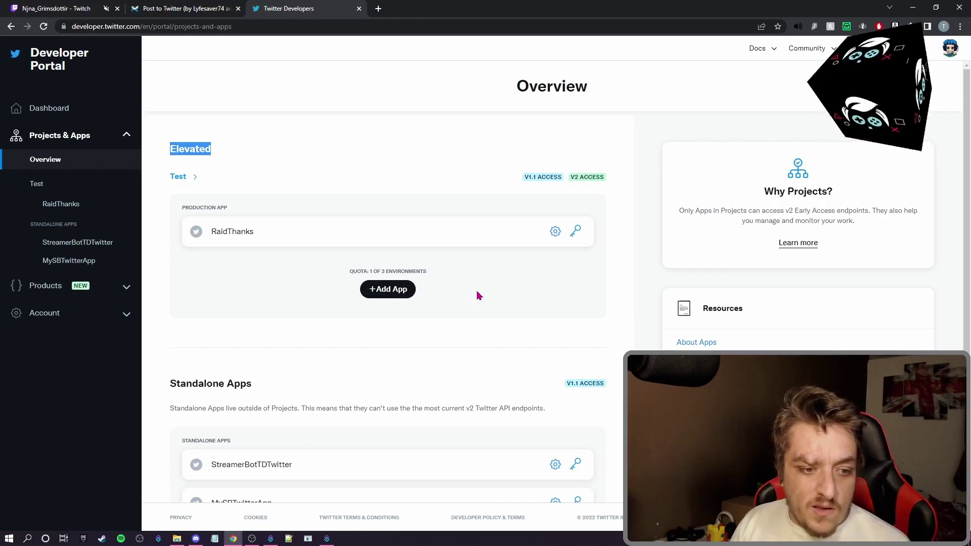
pyautogui.scroll(-2, 496, 287)
pyautogui.scroll(1, 429, 268)
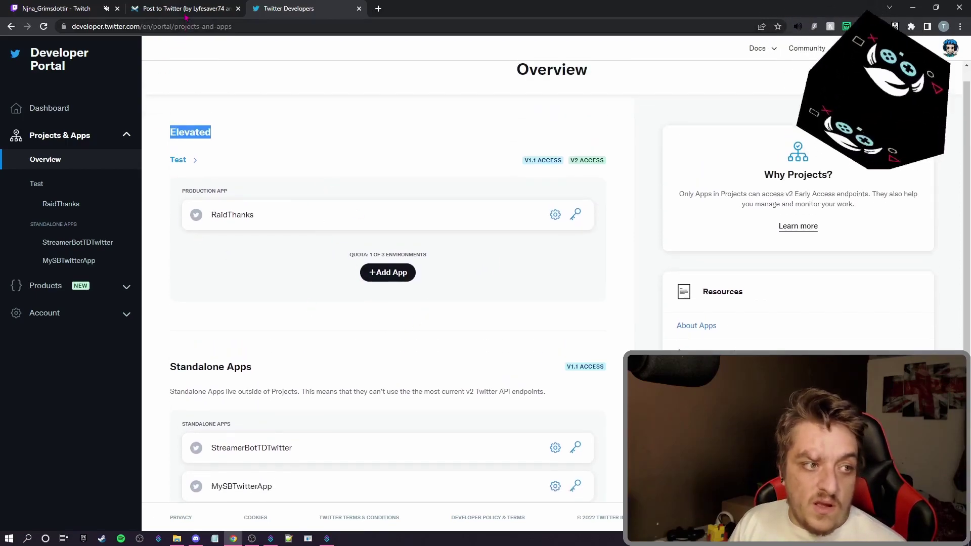
# - Consult the guide's Pre-SB Set-Up steps and open the RaidThanks app's user authentication settings for editing
pyautogui.click(201, 6)
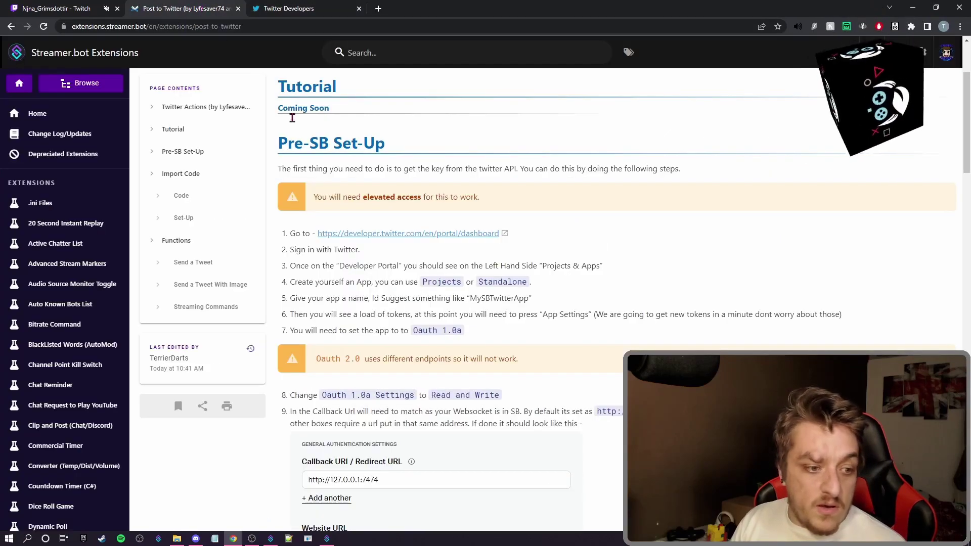
pyautogui.scroll(-1, 525, 294)
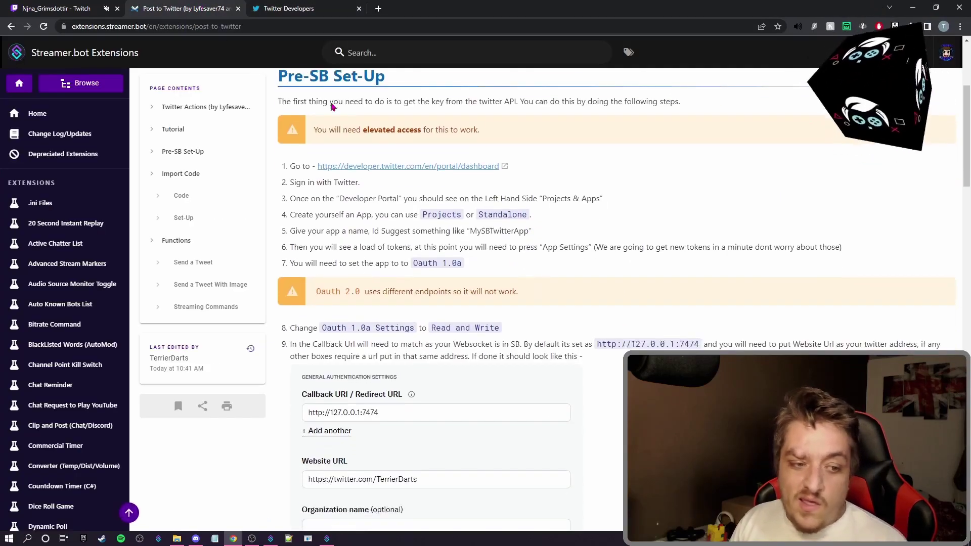
pyautogui.click(287, 9)
pyautogui.scroll(-1, 478, 262)
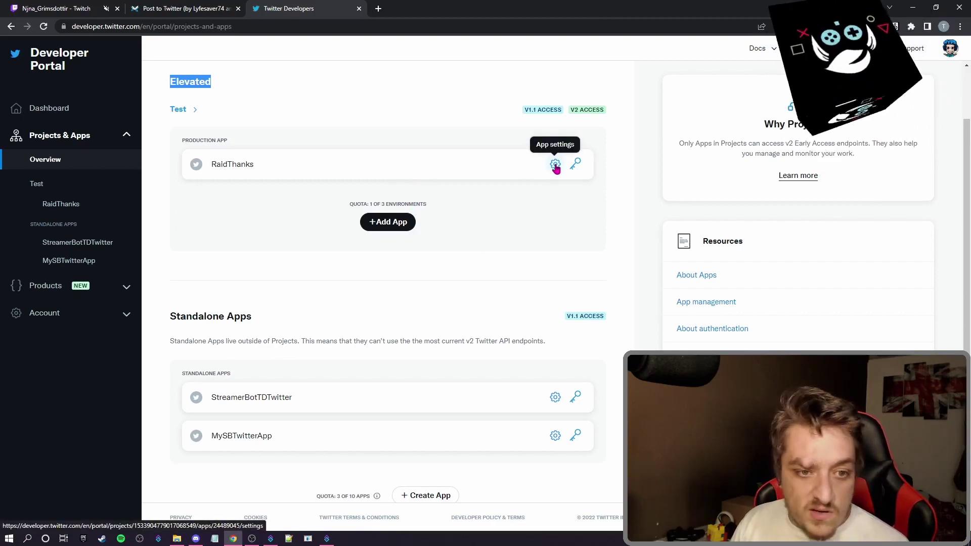
pyautogui.click(555, 164)
pyautogui.scroll(-2, 598, 347)
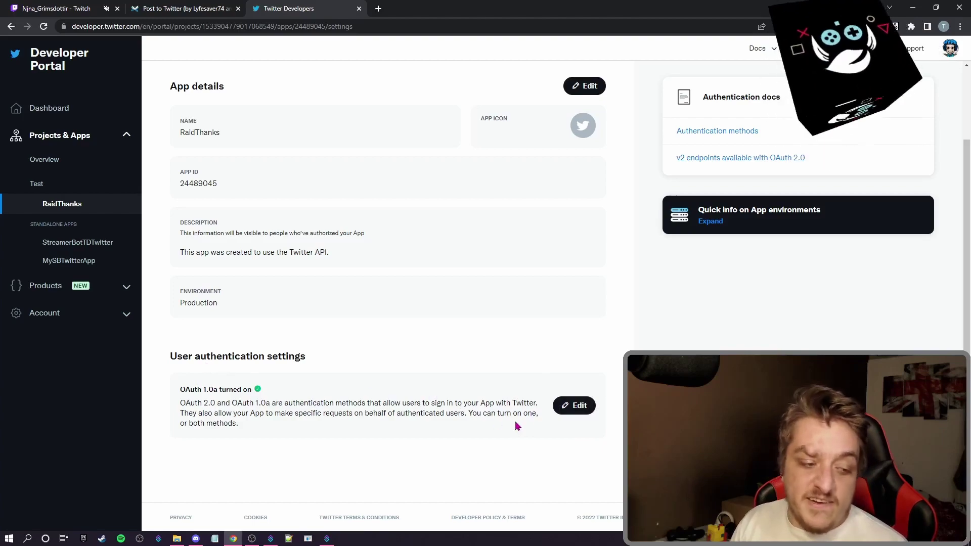
pyautogui.click(577, 410)
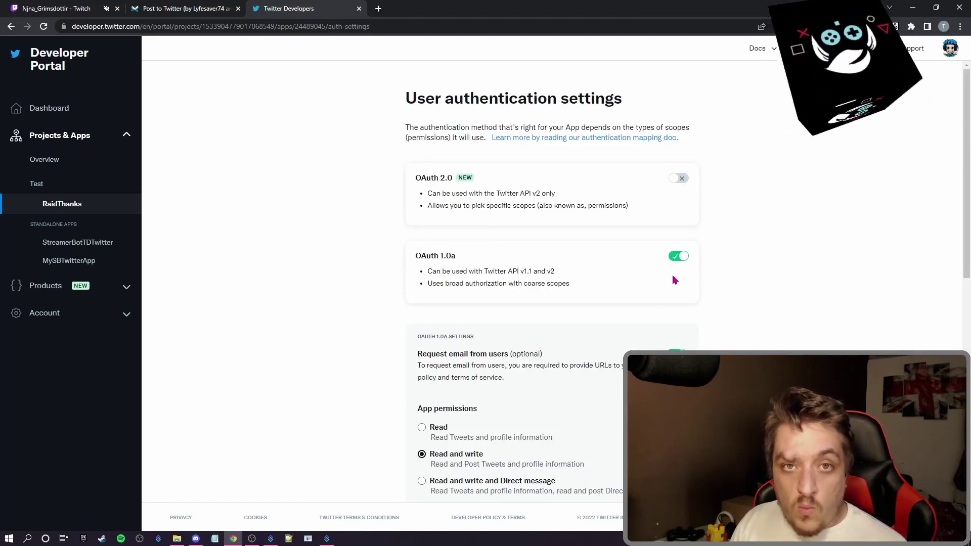
# - Review the OAuth 1.0a app permissions and the callback, website, terms of service and privacy policy URLs
pyautogui.scroll(-3, 673, 273)
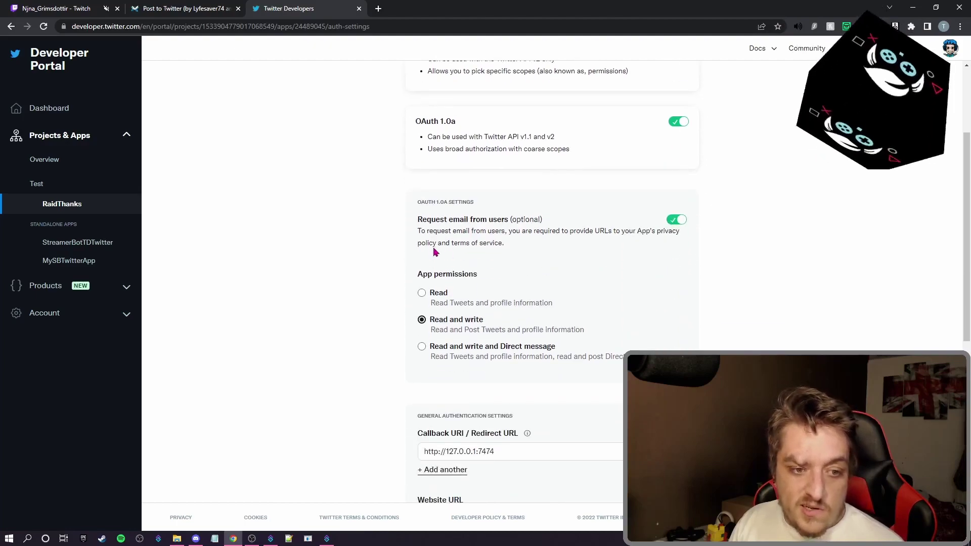
pyautogui.scroll(-1, 598, 224)
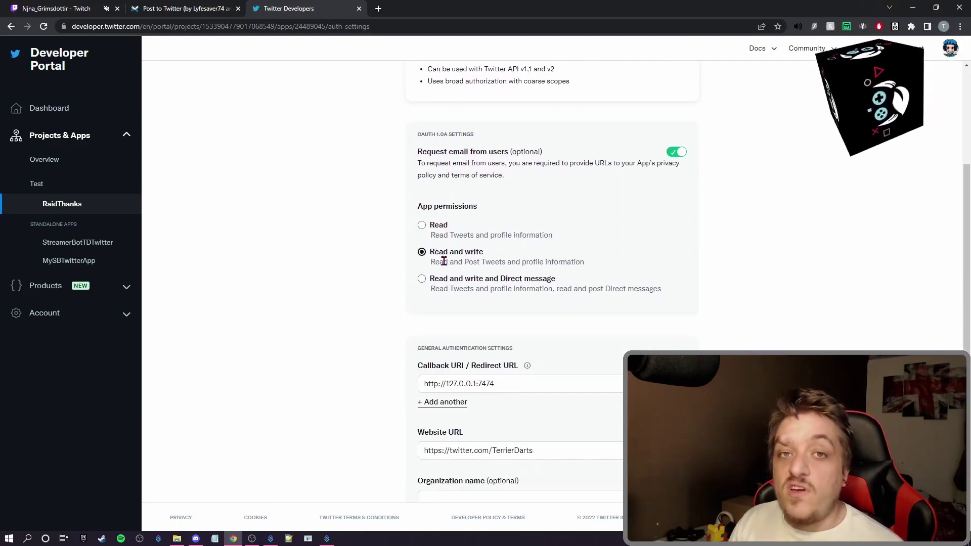
pyautogui.scroll(-1, 510, 250)
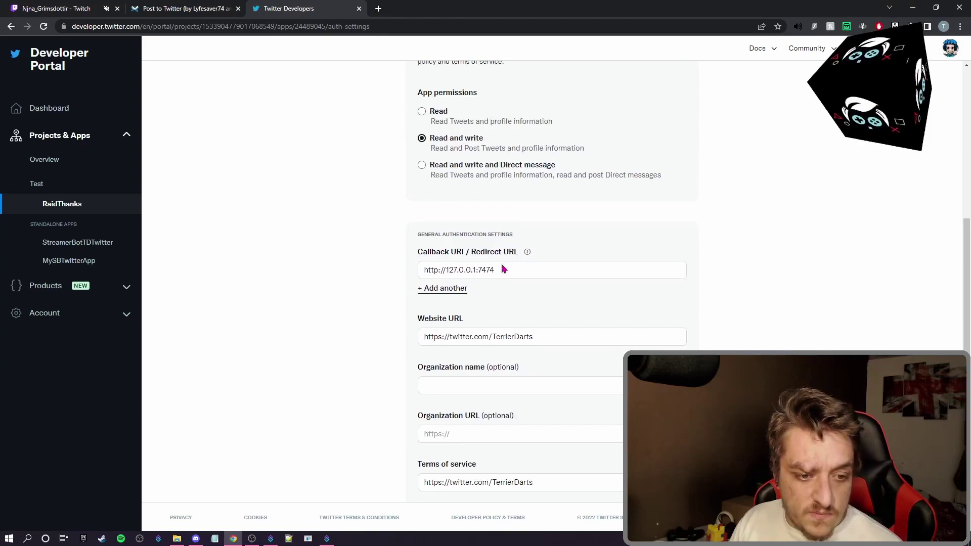
pyautogui.scroll(-3, 504, 269)
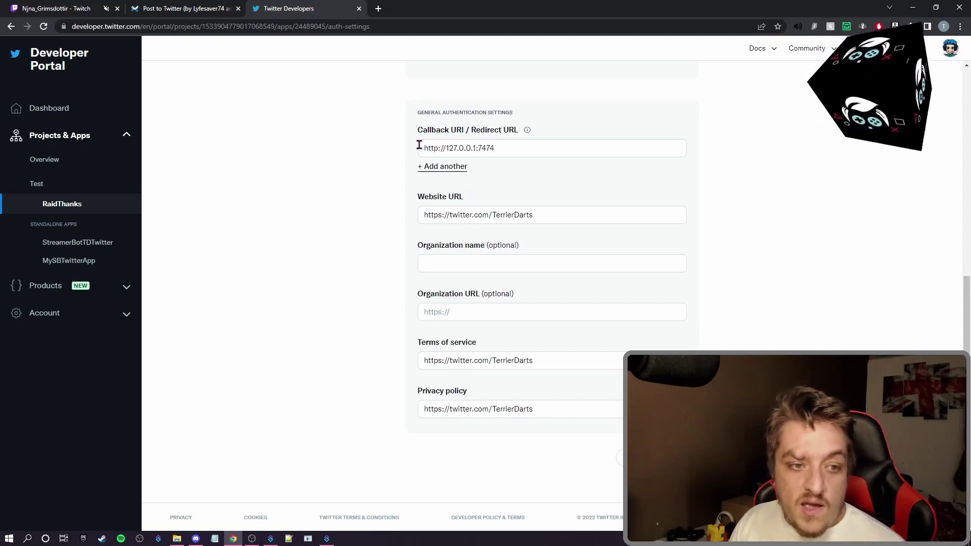
pyautogui.moveTo(421, 149); pyautogui.dragTo(546, 147)
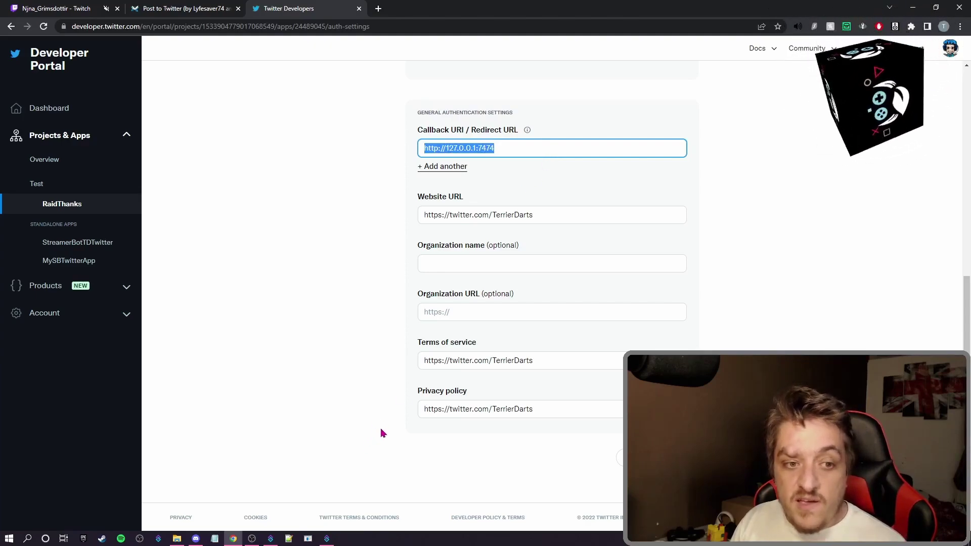
pyautogui.click(524, 152)
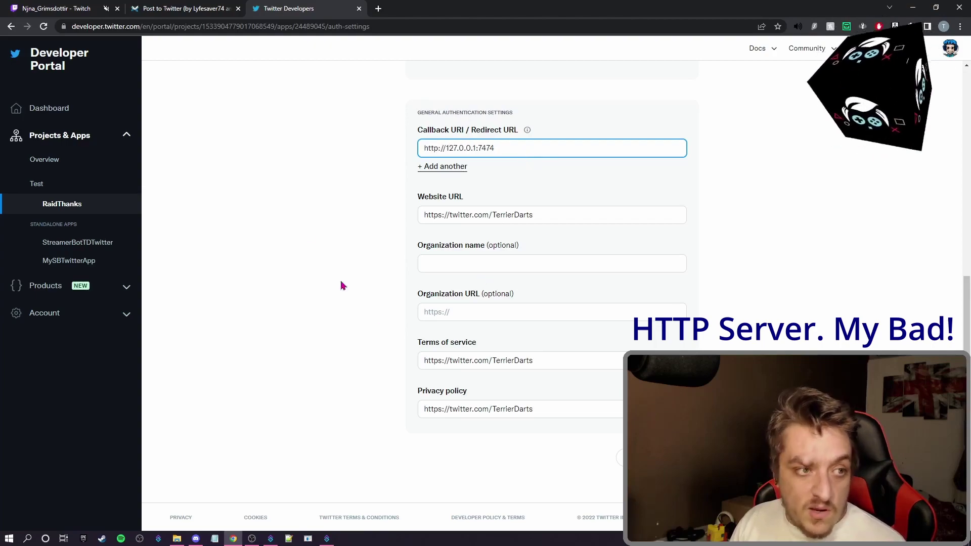
# - Compare the callback URL with the guide's authentication settings example and its HTTP Server address and port
pyautogui.click(183, 9)
pyautogui.scroll(-3, 377, 281)
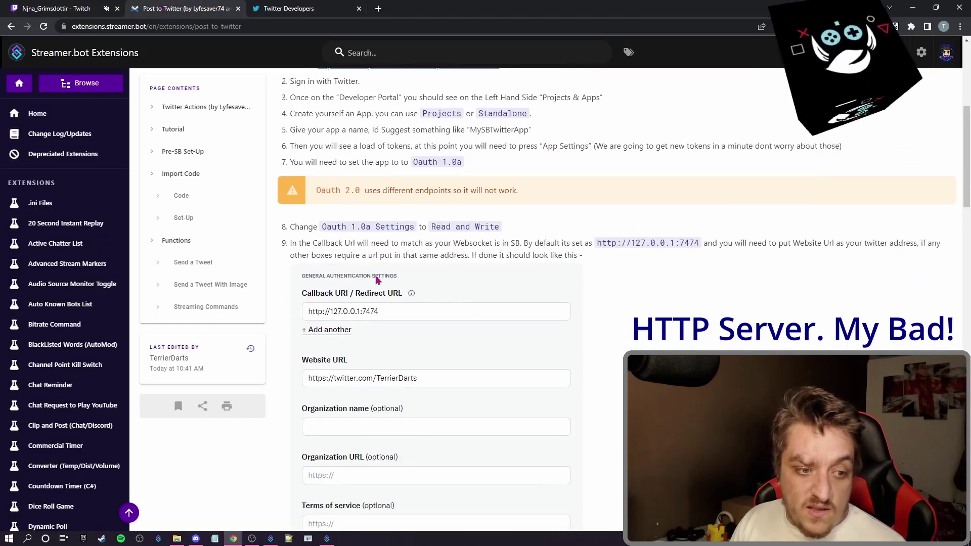
pyautogui.scroll(-2, 377, 281)
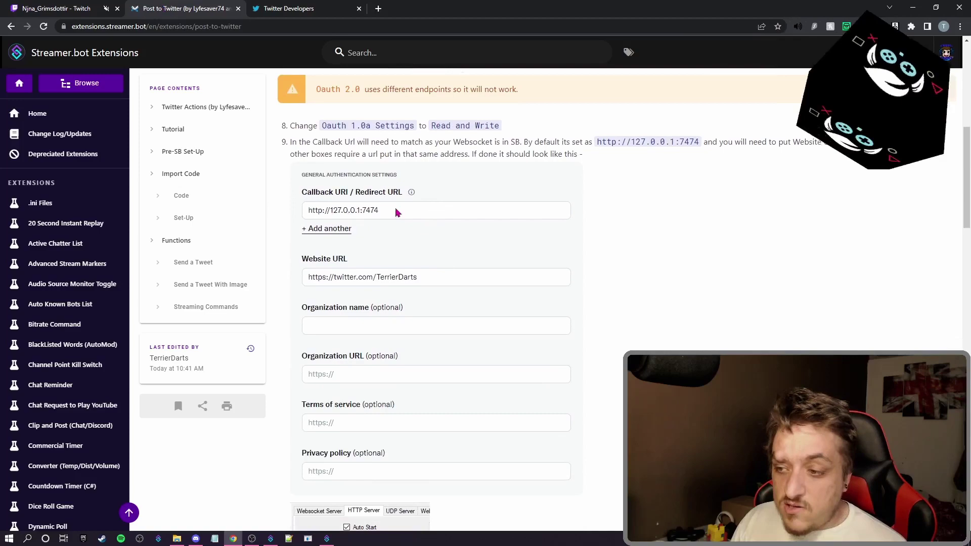
pyautogui.scroll(-4, 402, 238)
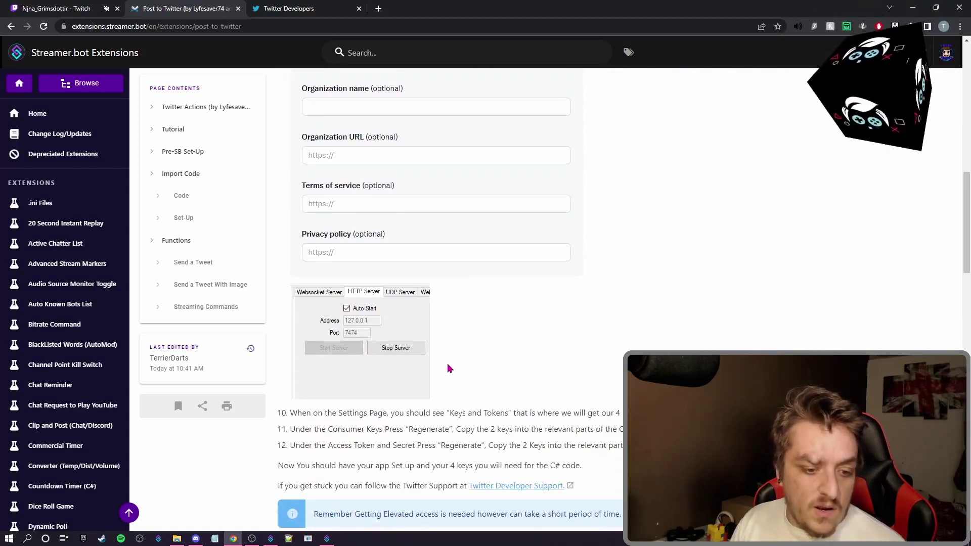
pyautogui.scroll(-1, 452, 364)
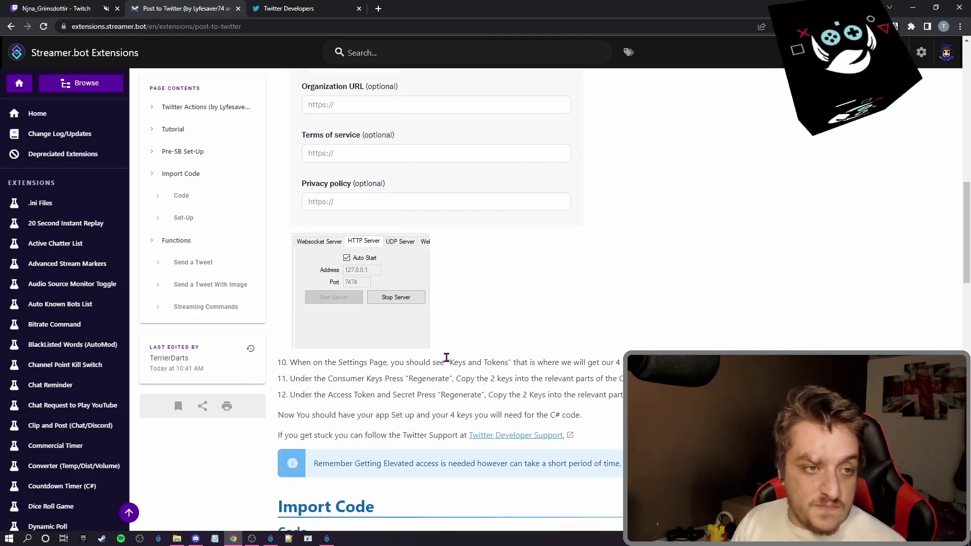
# - Save the RaidThanks user authentication settings on the developer portal and show the app's keys and tokens
pyautogui.click(270, 4)
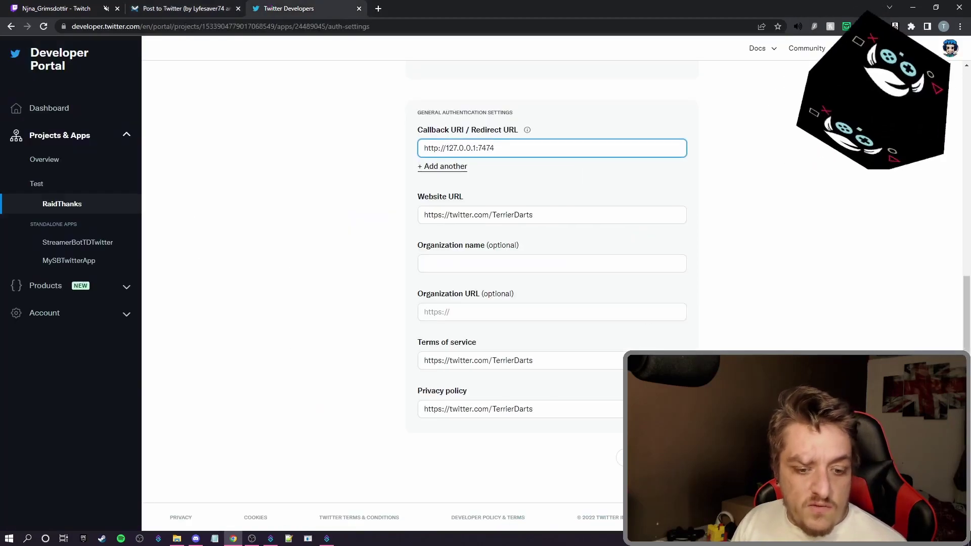
pyautogui.click(652, 458)
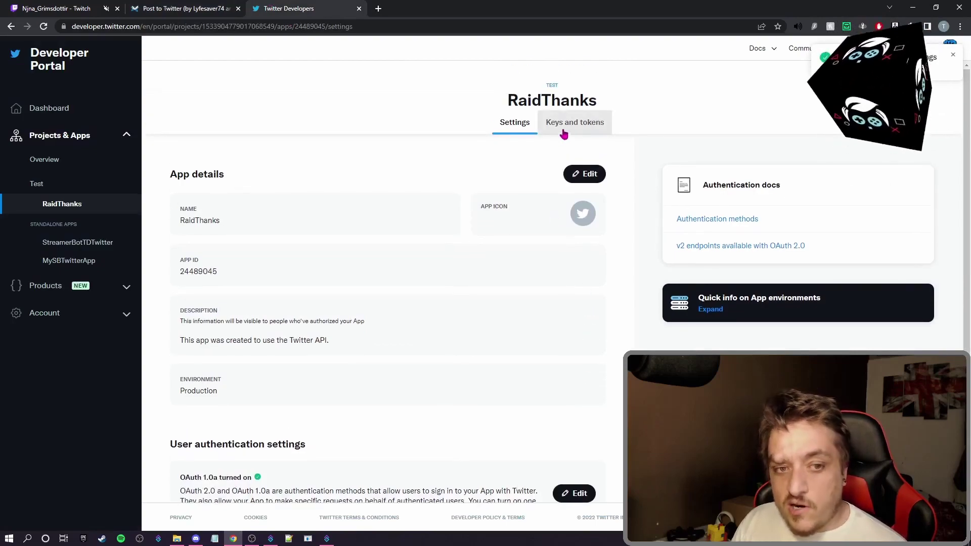
pyautogui.click(564, 132)
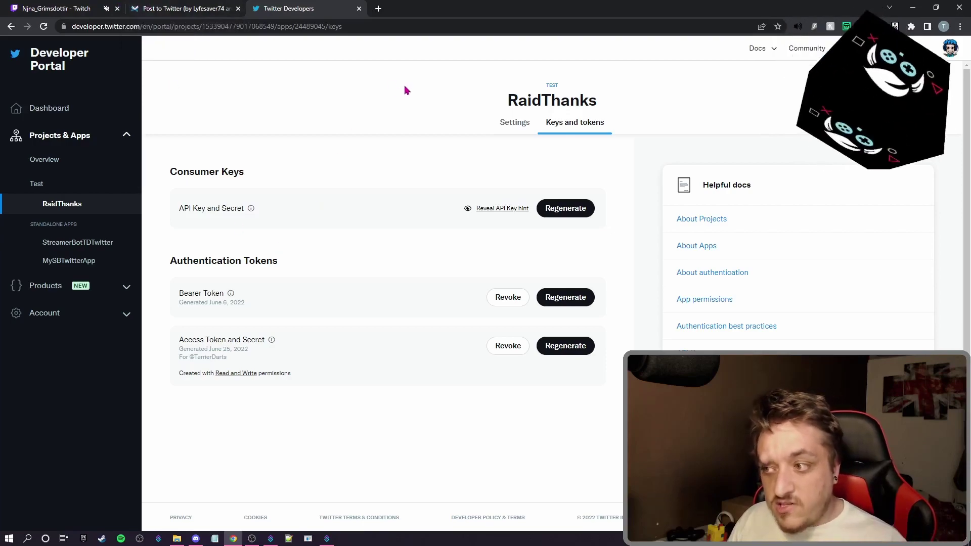
# - Read the guide's Import Code and Set-Up sections on the references, the four key strings and the HTTP Server
pyautogui.click(192, 11)
pyautogui.scroll(-7, 488, 327)
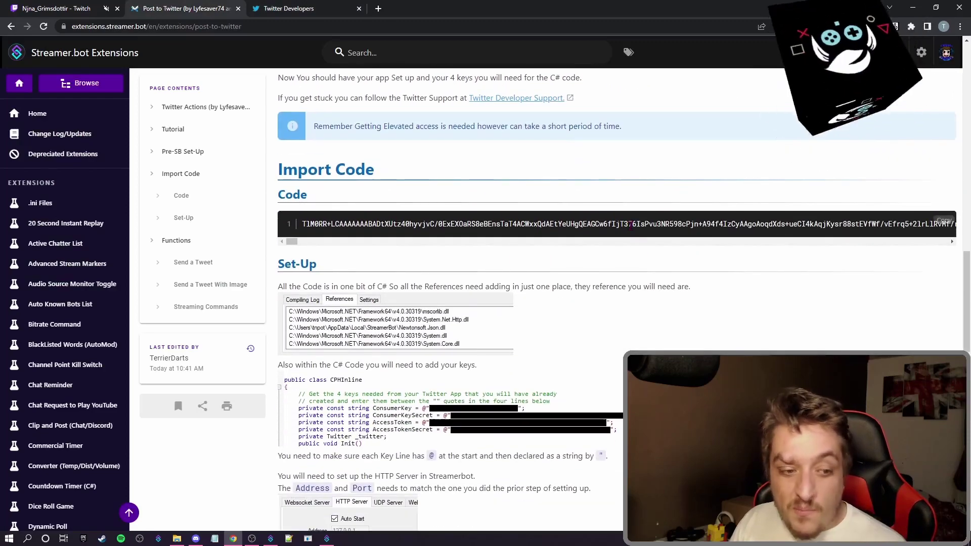
pyautogui.scroll(-1, 598, 316)
pyautogui.scroll(-2, 598, 316)
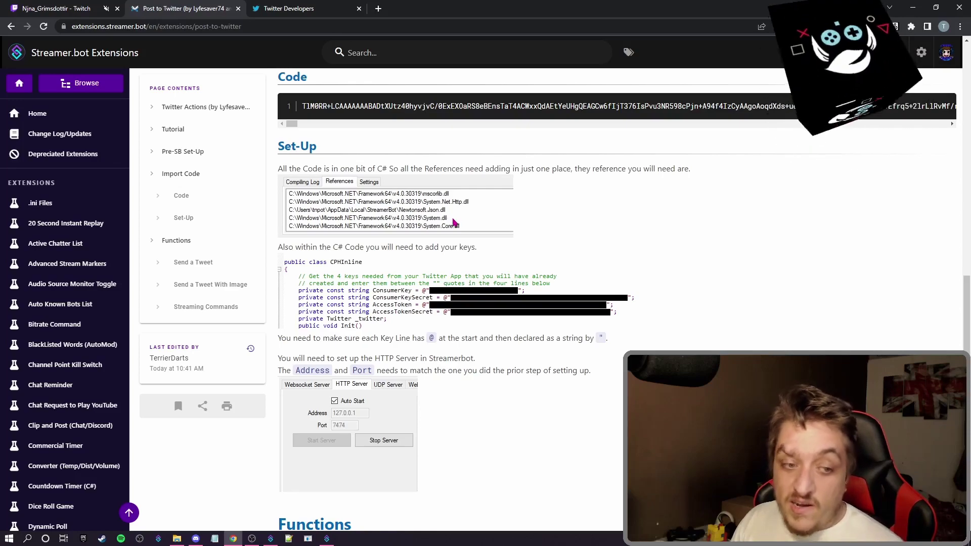
pyautogui.scroll(-2, 448, 226)
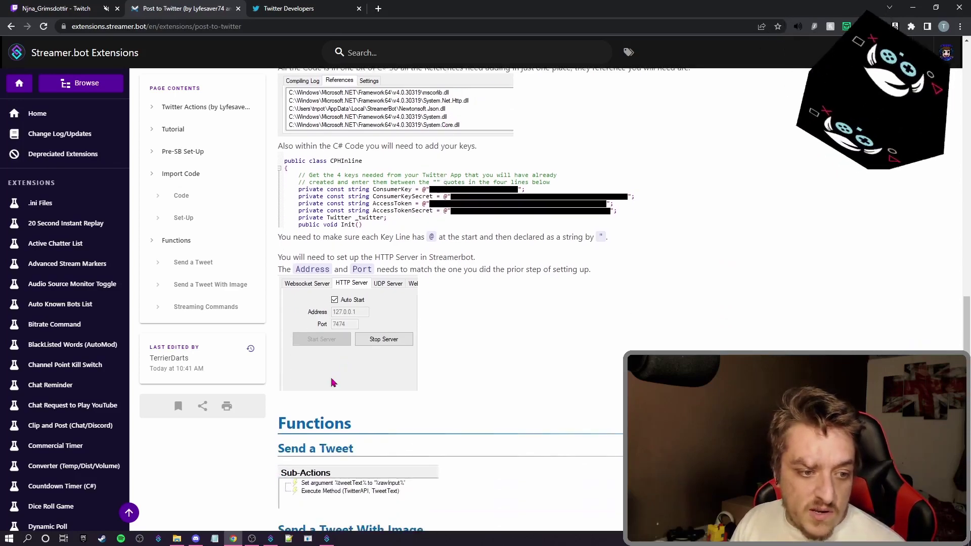
# - Switch to Streamer.bot and open the TwitterAPI-MainCode action's C# code at the four consumer key and access token strings
pyautogui.click(327, 538)
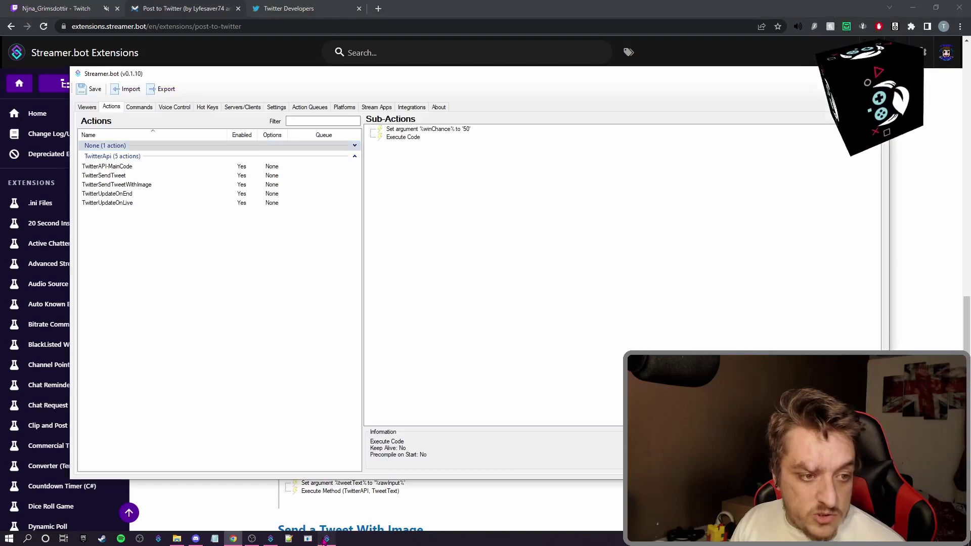
pyautogui.click(273, 166)
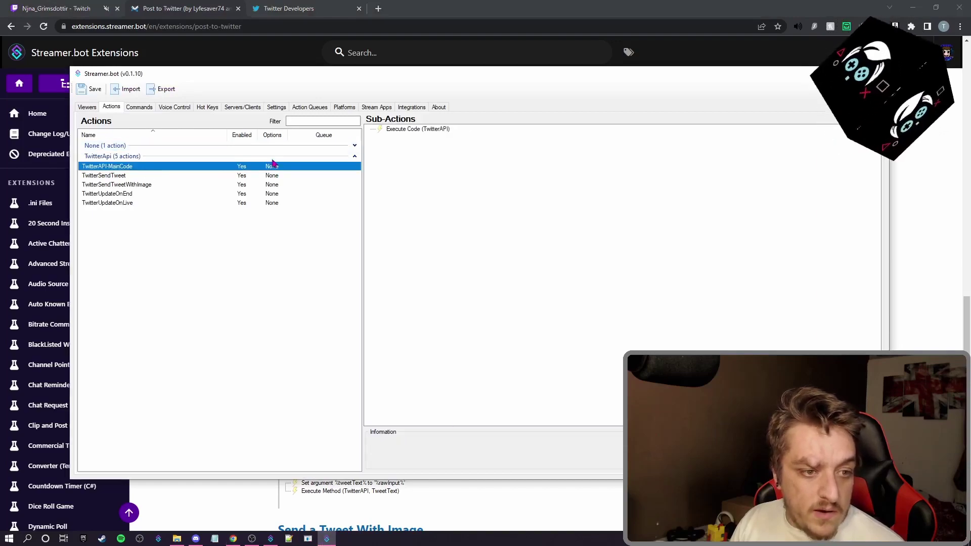
pyautogui.click(411, 130)
pyautogui.doubleClick(411, 131)
pyautogui.scroll(-2, 357, 192)
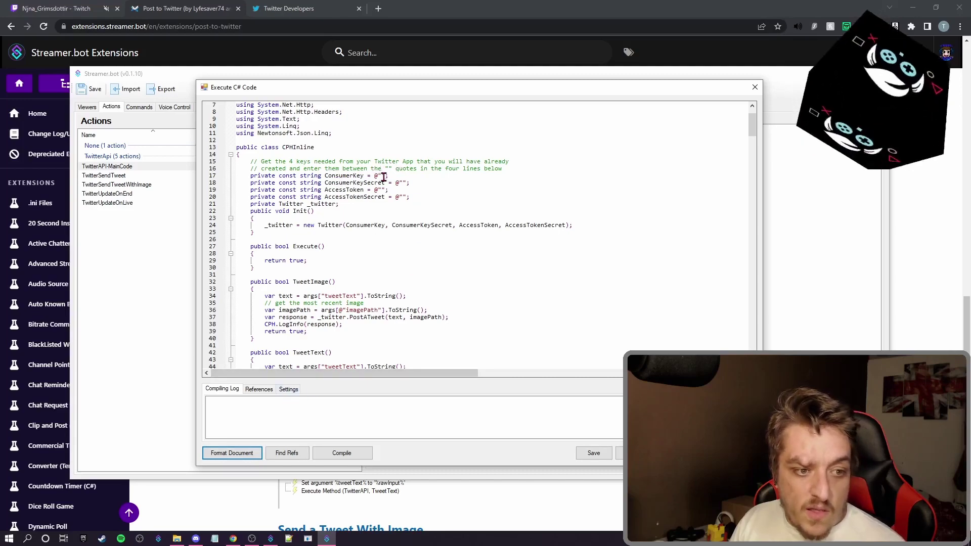
pyautogui.moveTo(383, 176); pyautogui.dragTo(385, 183)
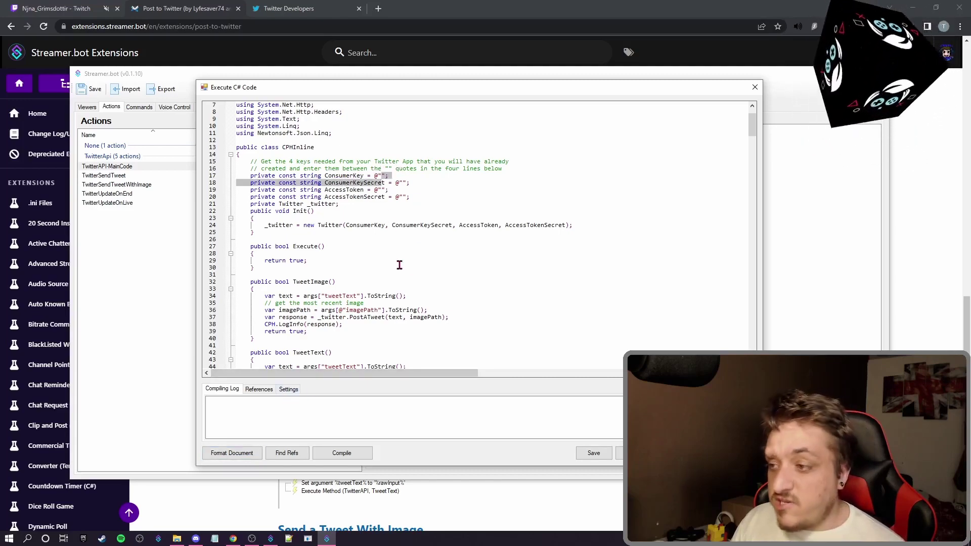
# - Compile the TwitterAPI C# code and save it
pyautogui.click(382, 176)
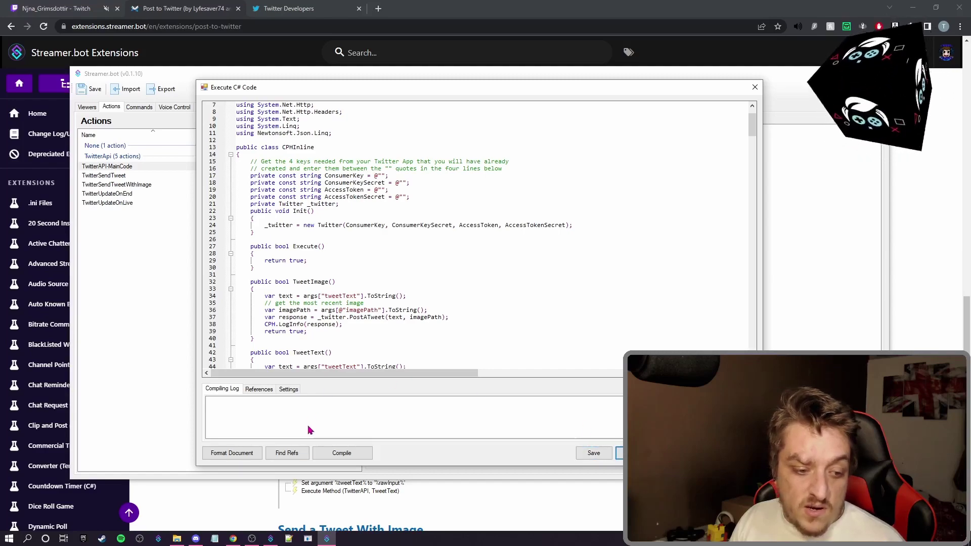
pyautogui.click(336, 453)
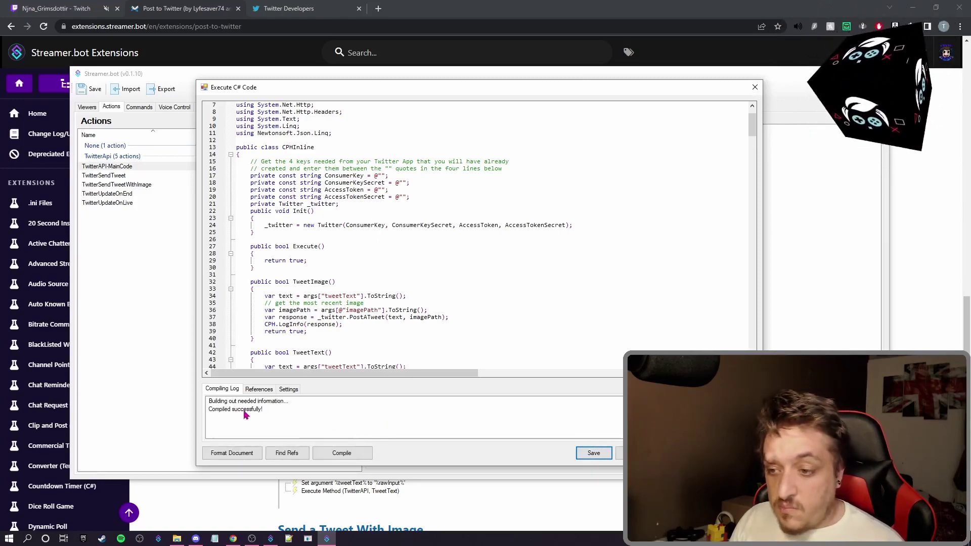
pyautogui.click(593, 453)
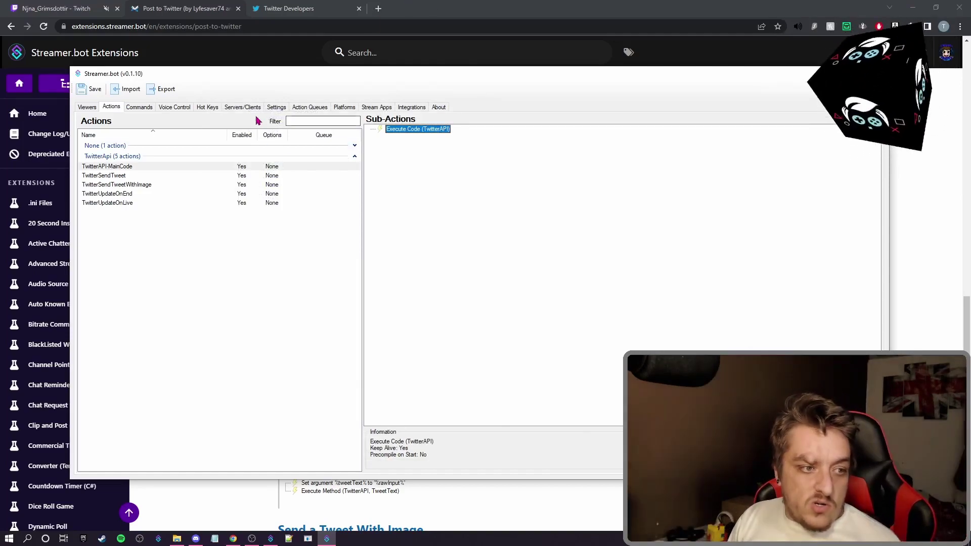
# - Check Streamer.bot's HTTP Server address and port against the callback URL and server settings in the guide
pyautogui.click(235, 107)
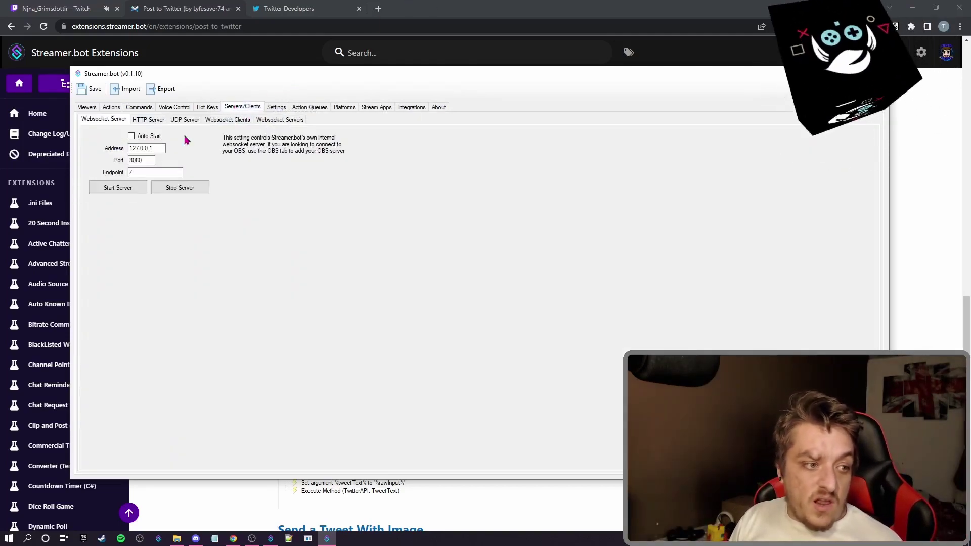
pyautogui.click(146, 119)
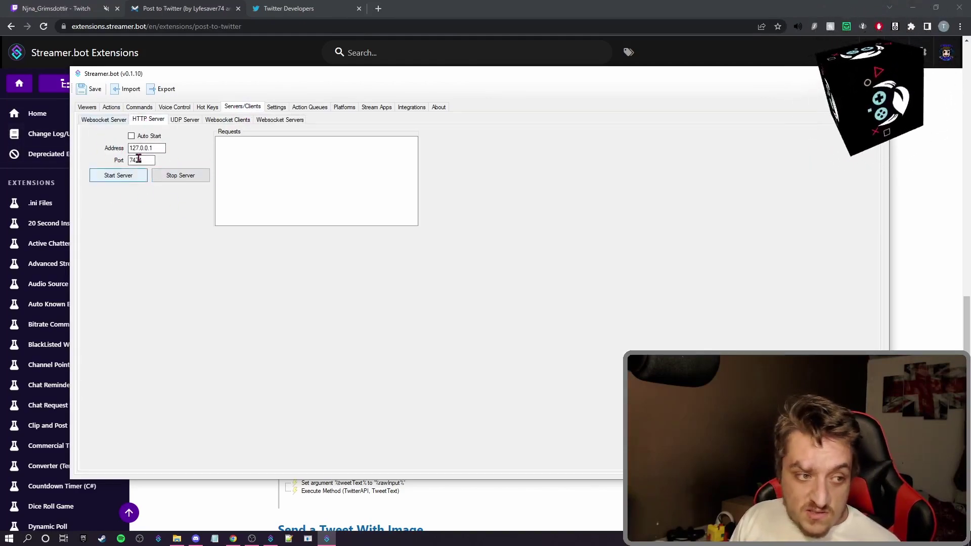
pyautogui.moveTo(329, 79); pyautogui.dragTo(333, 93)
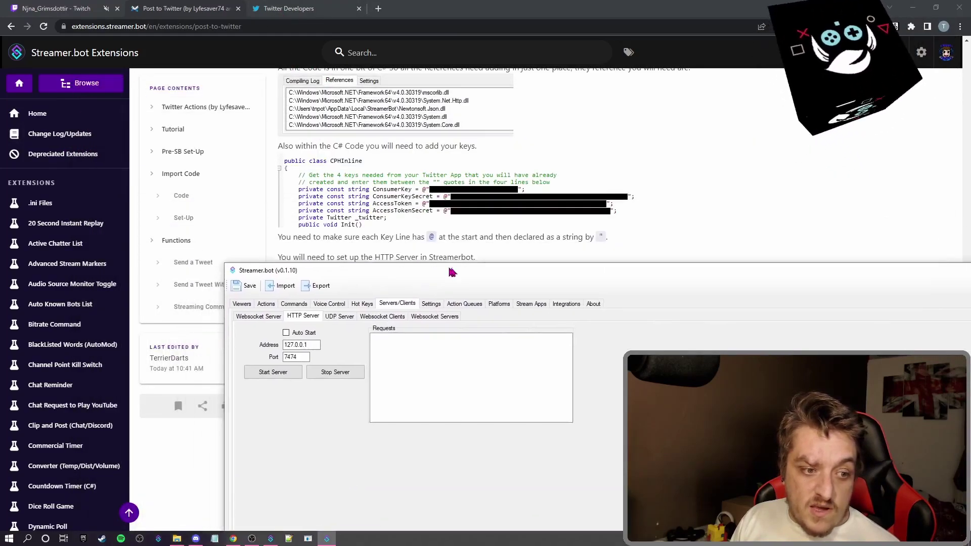
pyautogui.scroll(1, 419, 155)
pyautogui.scroll(10, 419, 155)
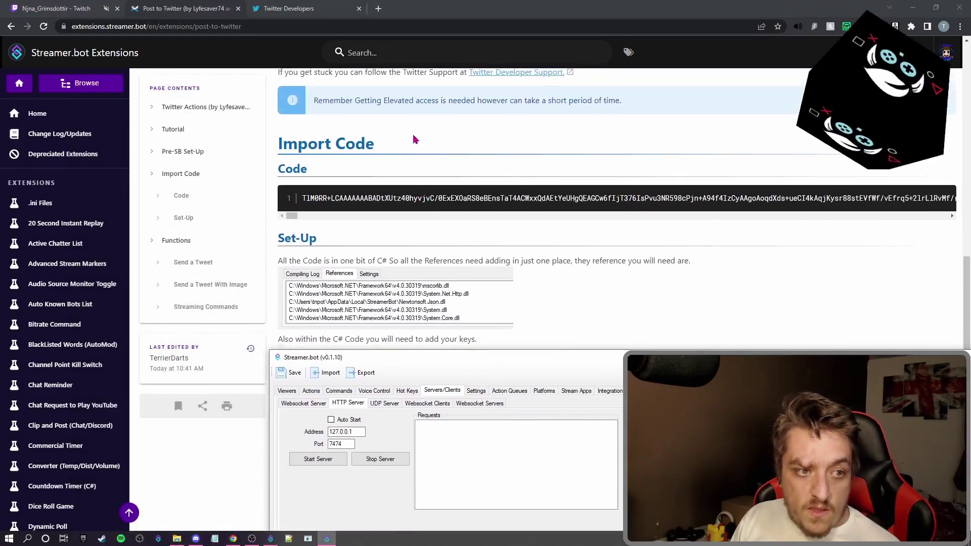
pyautogui.scroll(2, 404, 136)
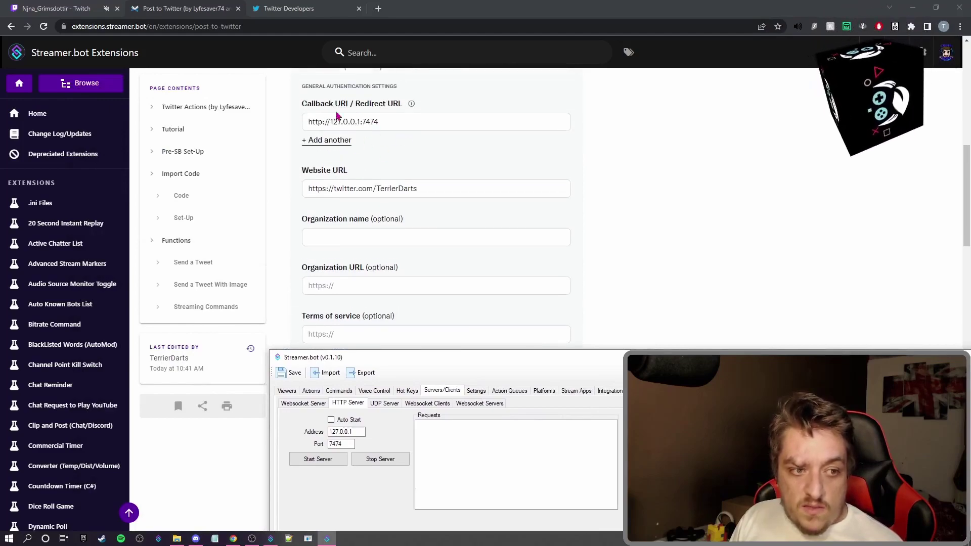
pyautogui.scroll(-5, 389, 134)
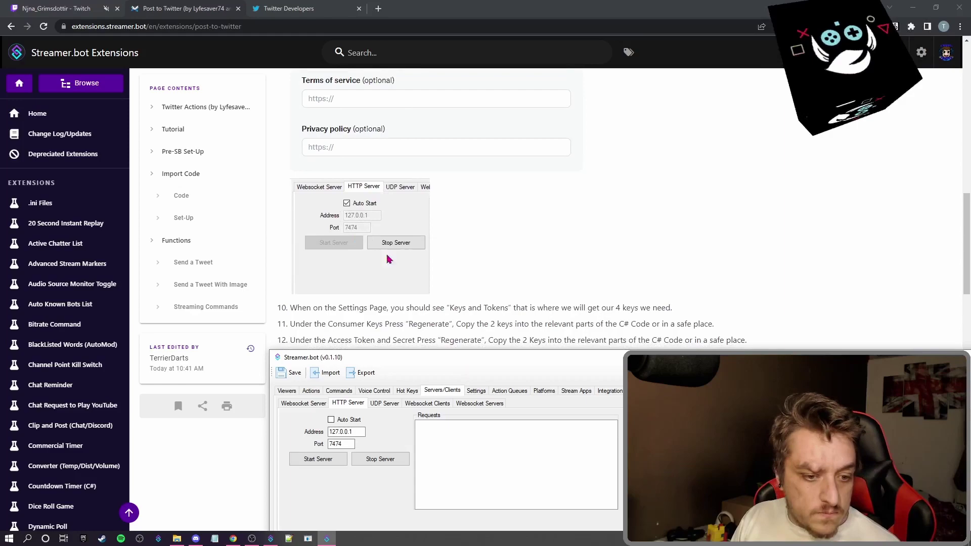
pyautogui.moveTo(461, 364); pyautogui.dragTo(332, 86)
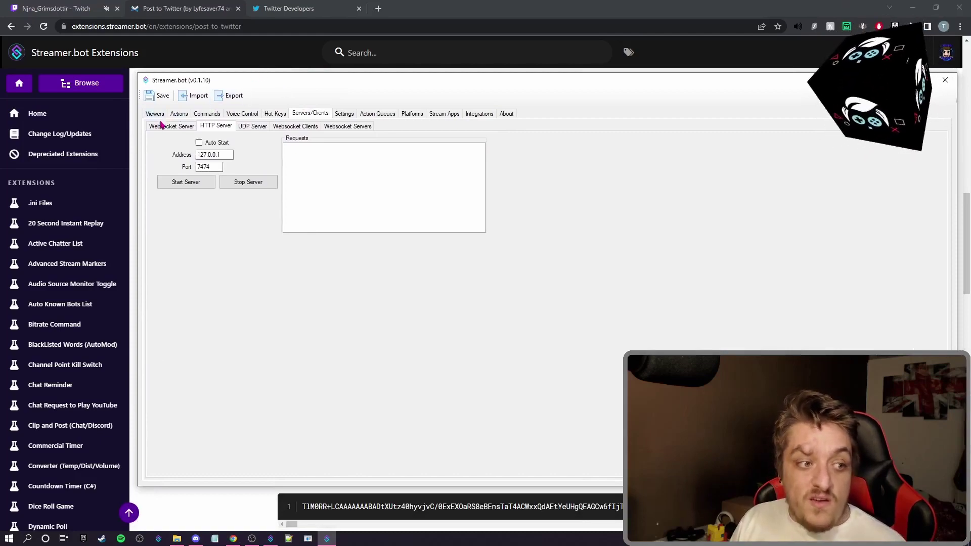
# - Review the sub-actions of the TwitterSendTweet, TwitterSendTweetWithImage and TwitterUpdateOnLive actions
pyautogui.click(180, 115)
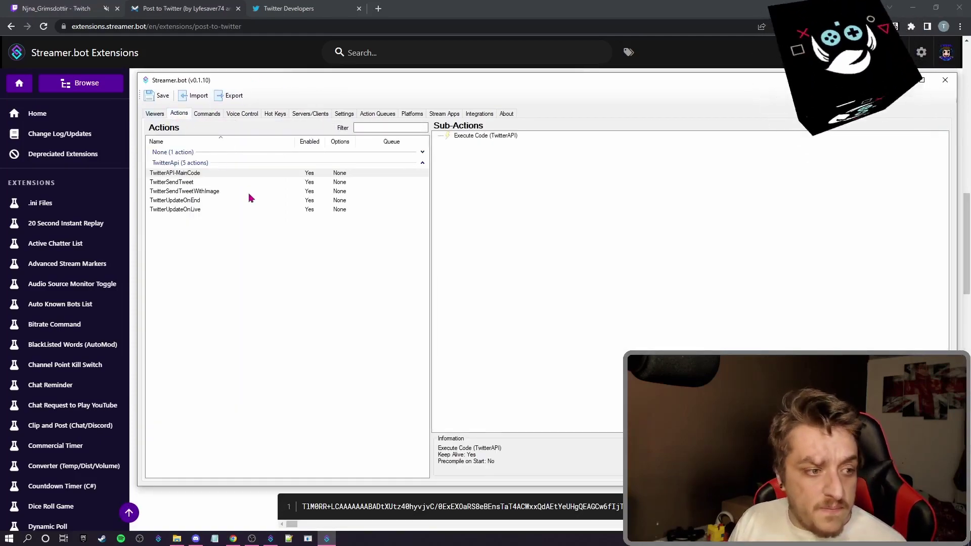
pyautogui.click(185, 184)
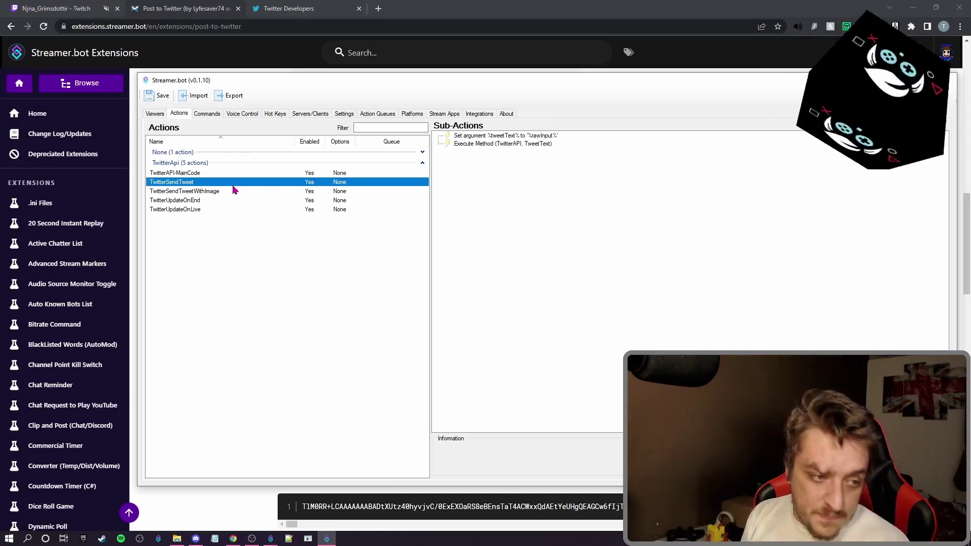
pyautogui.click(221, 191)
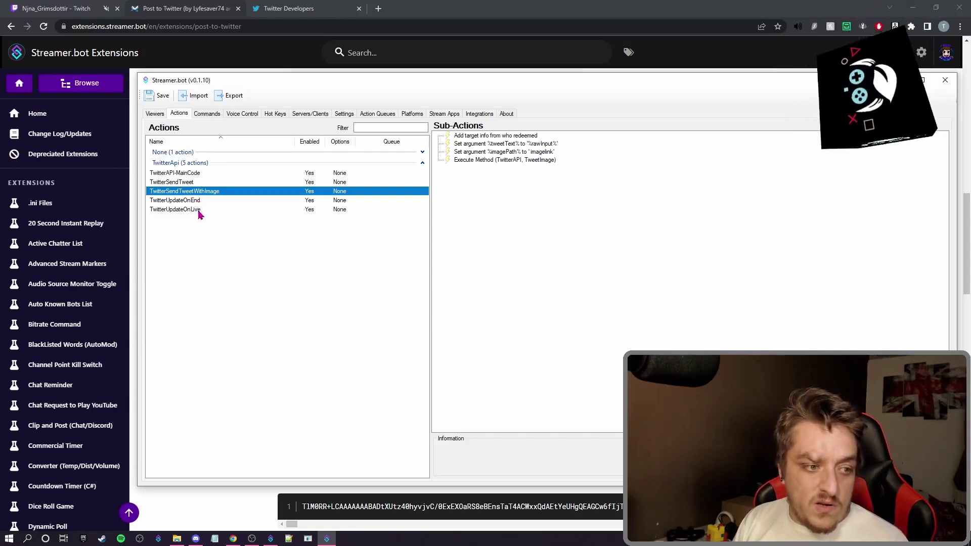
pyautogui.click(200, 213)
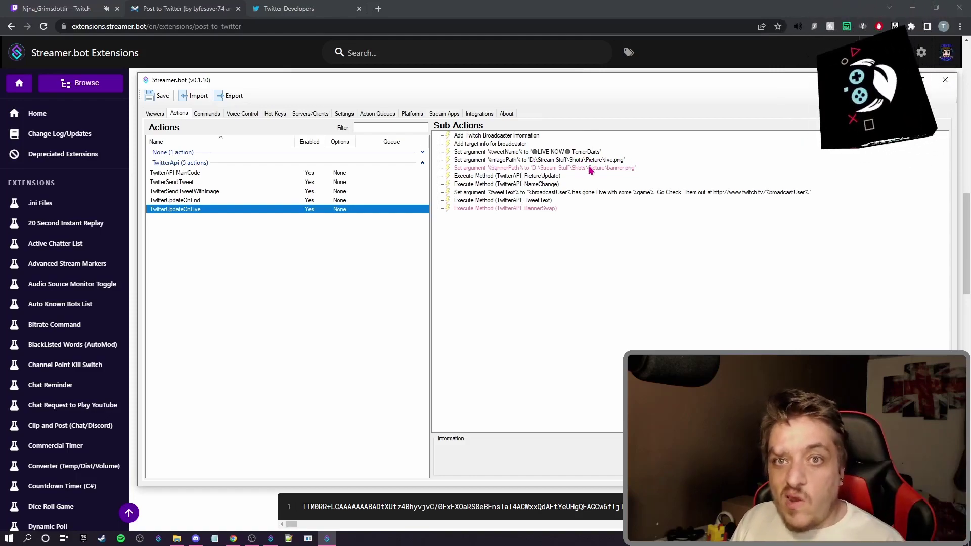
# - Try to enable the bannerPath argument and BannerSwap method sub-actions of TwitterUpdateOnLive
pyautogui.click(549, 170)
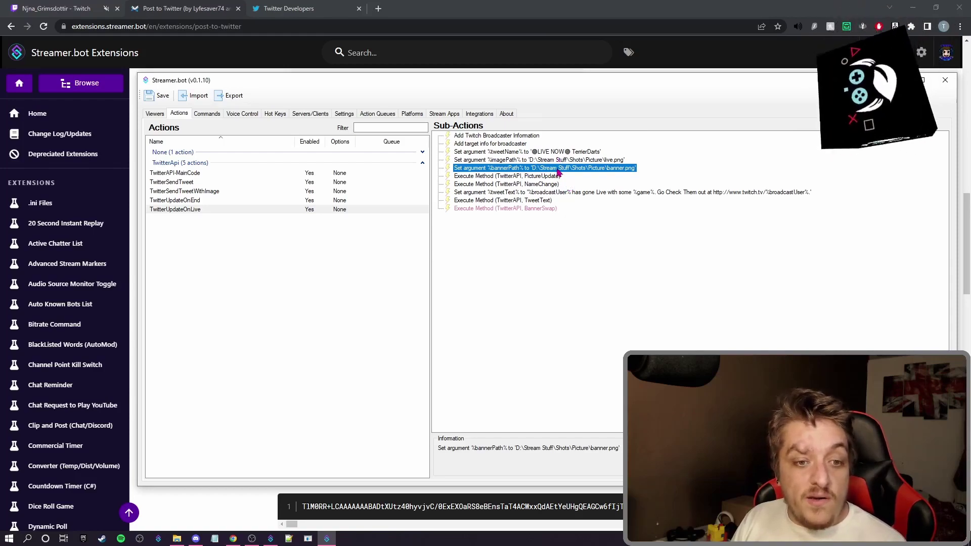
pyautogui.rightClick(558, 172)
pyautogui.click(585, 272)
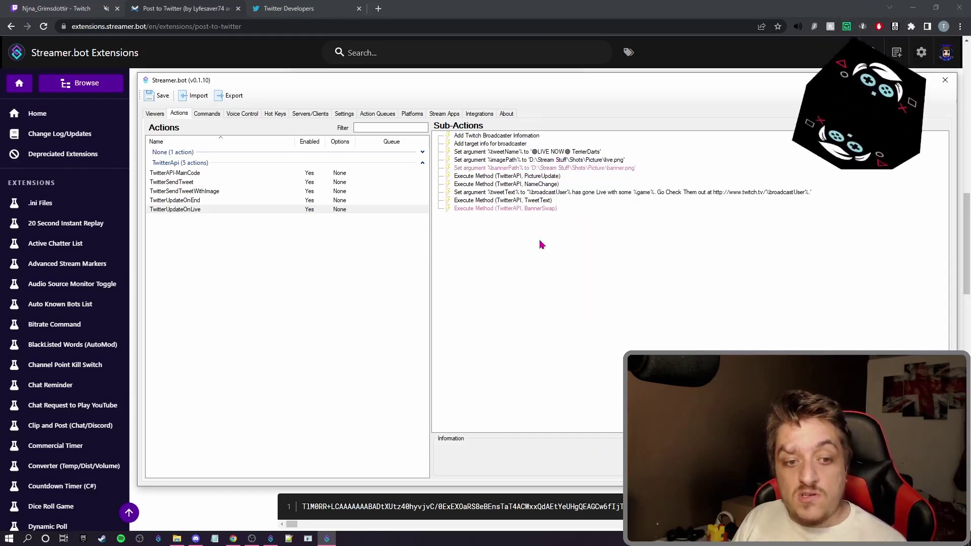
pyautogui.click(506, 209)
pyautogui.rightClick(548, 209)
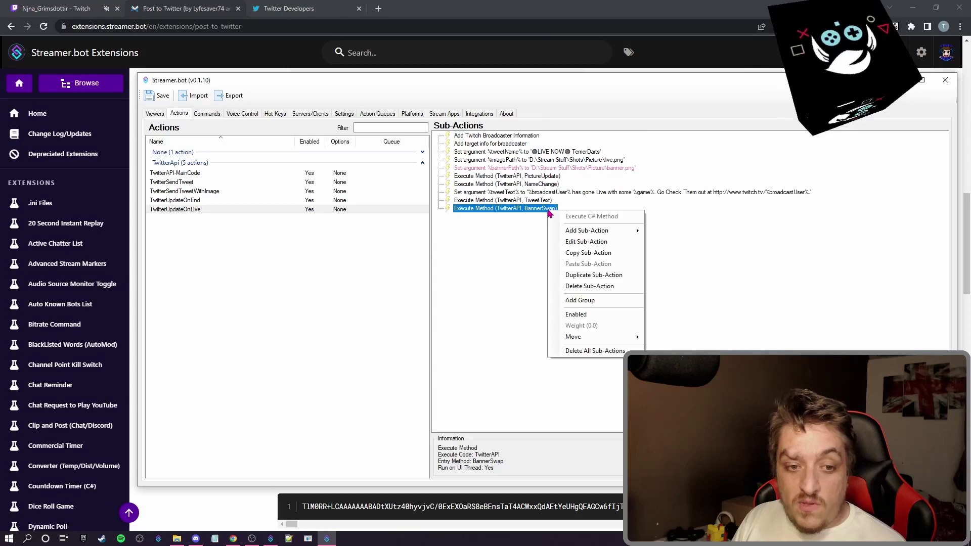
pyautogui.click(582, 314)
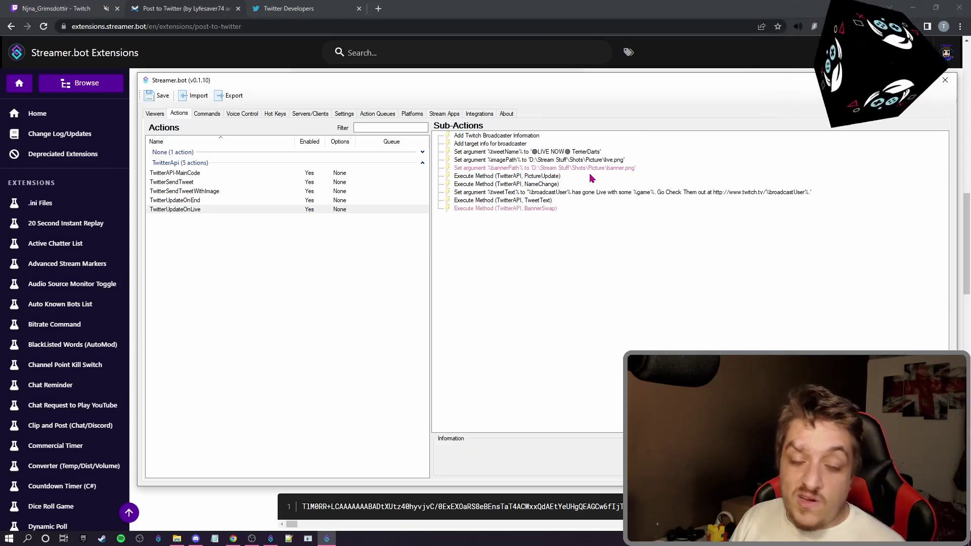
# - Check the PictureUpdate method's enabled option and view the NameChange method's details in TwitterUpdateOnLive
pyautogui.rightClick(549, 178)
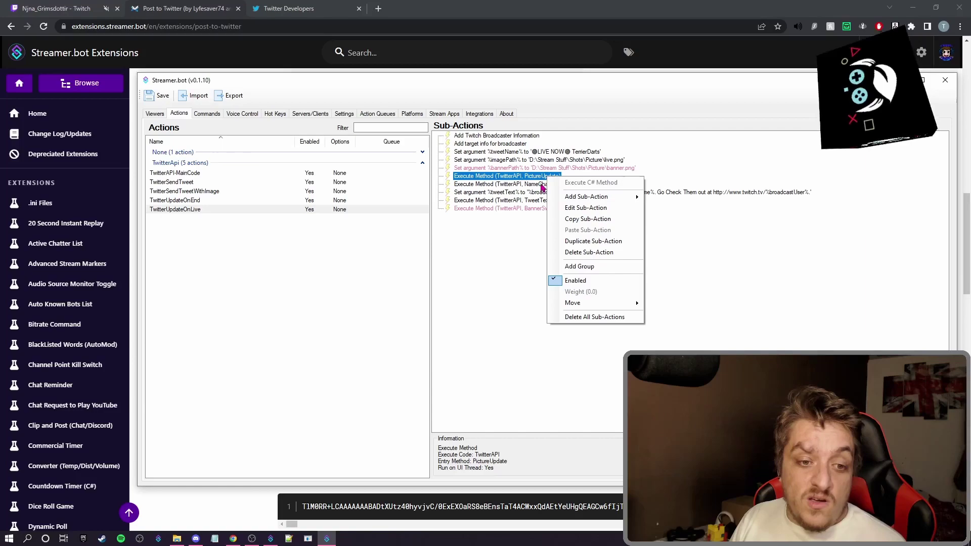
pyautogui.click(515, 273)
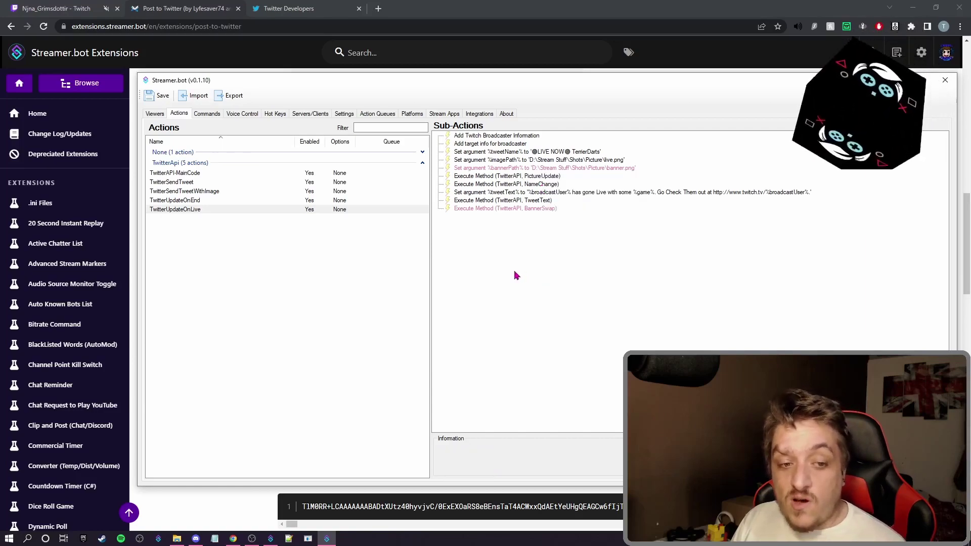
pyautogui.click(580, 187)
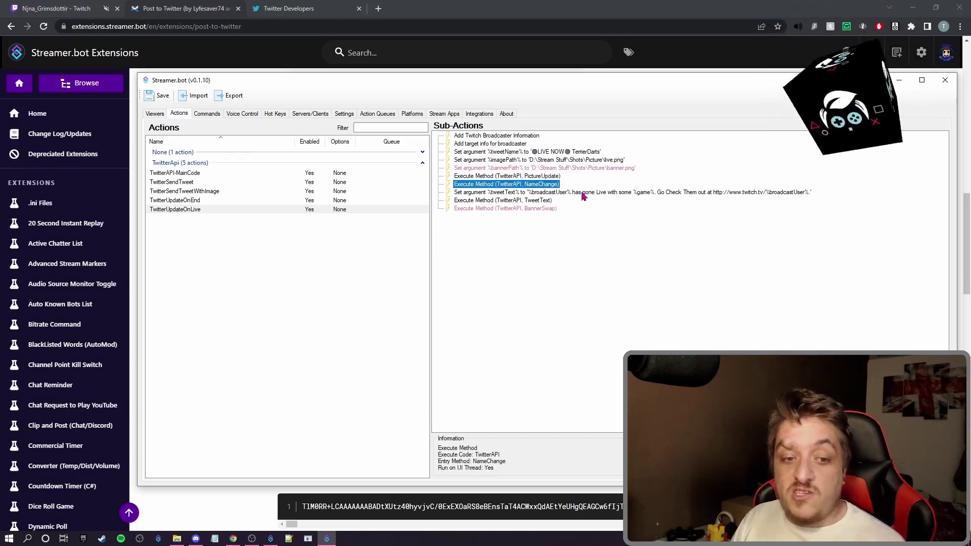
# - Review the tweetText argument of TwitterUpdateOnLive, and the imagePath, tweetName, bannerPath and BannerSwap sub-actions of TwitterUpdateOnEnd
pyautogui.click(582, 193)
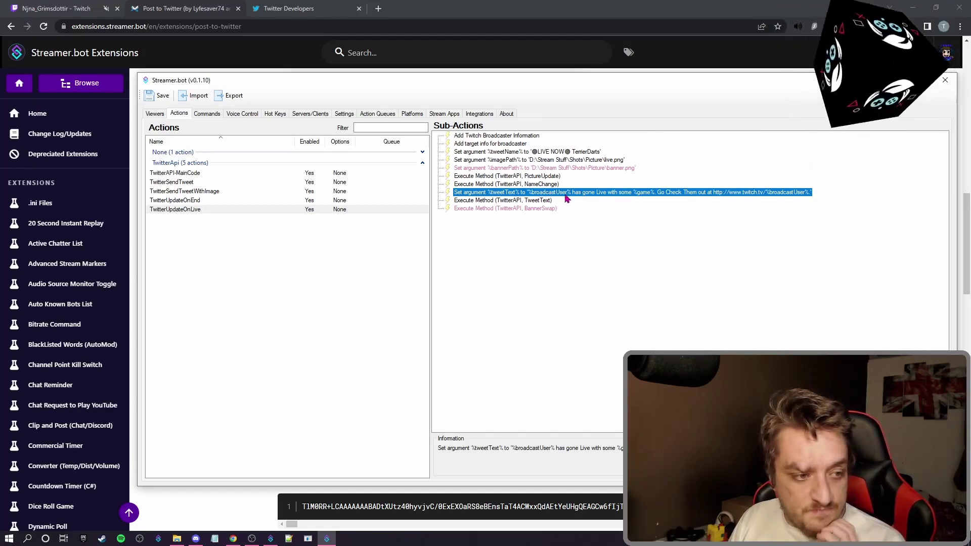
pyautogui.click(212, 202)
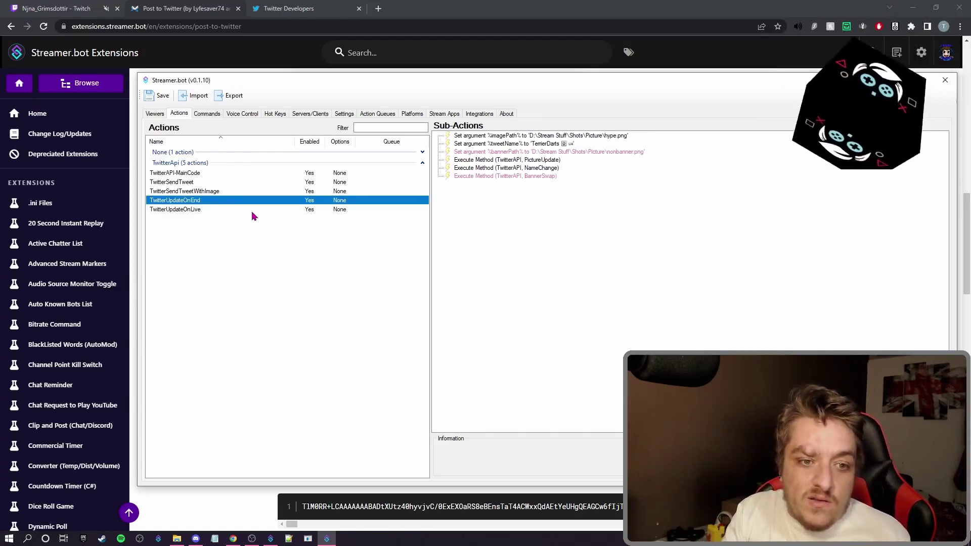
pyautogui.click(578, 139)
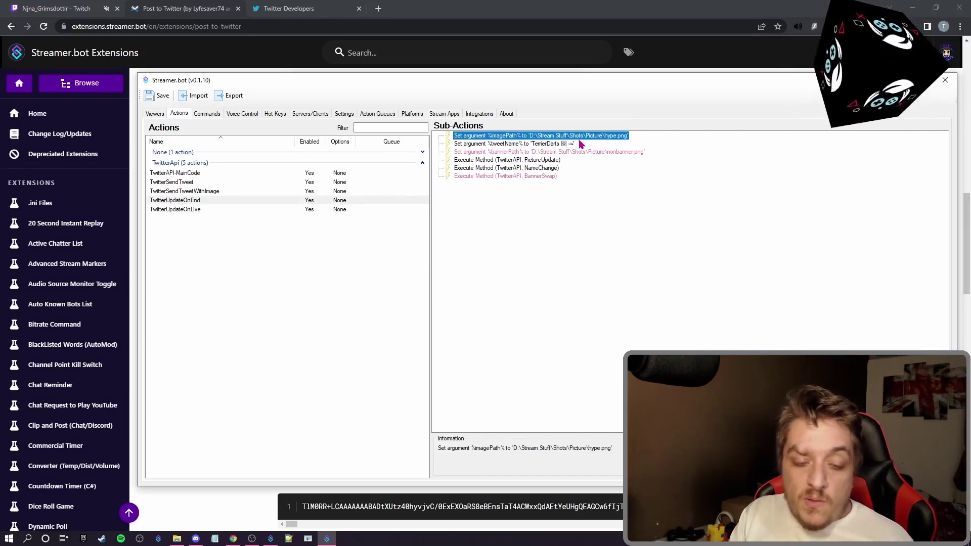
pyautogui.click(571, 144)
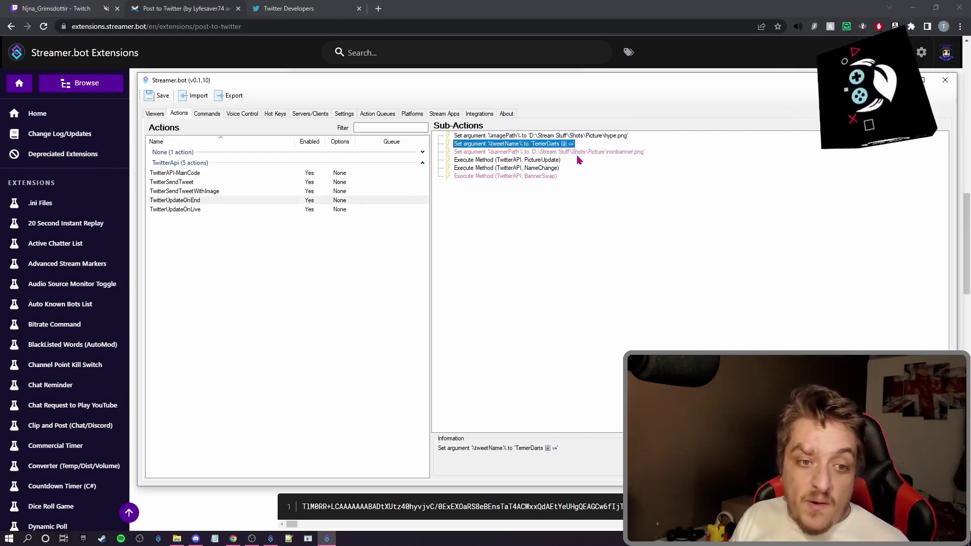
pyautogui.click(586, 152)
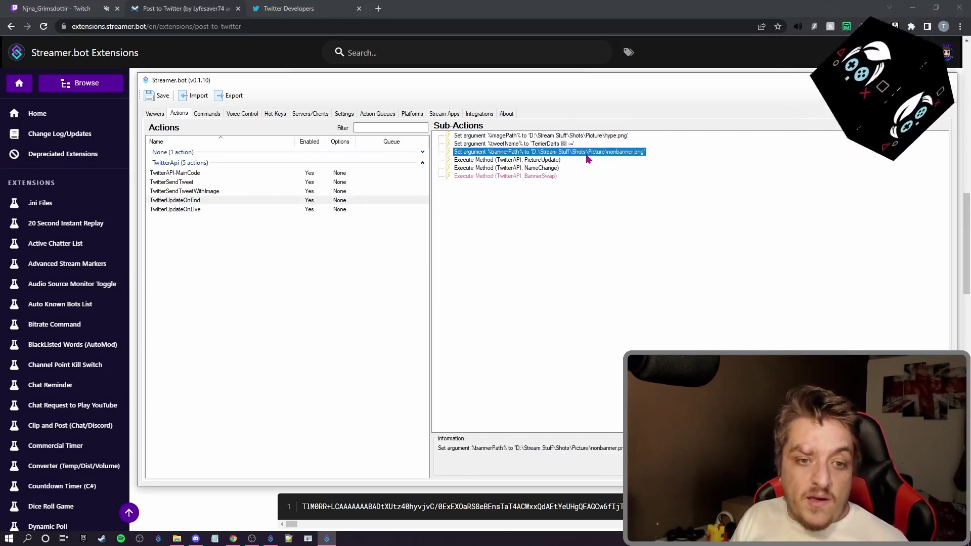
pyautogui.click(549, 177)
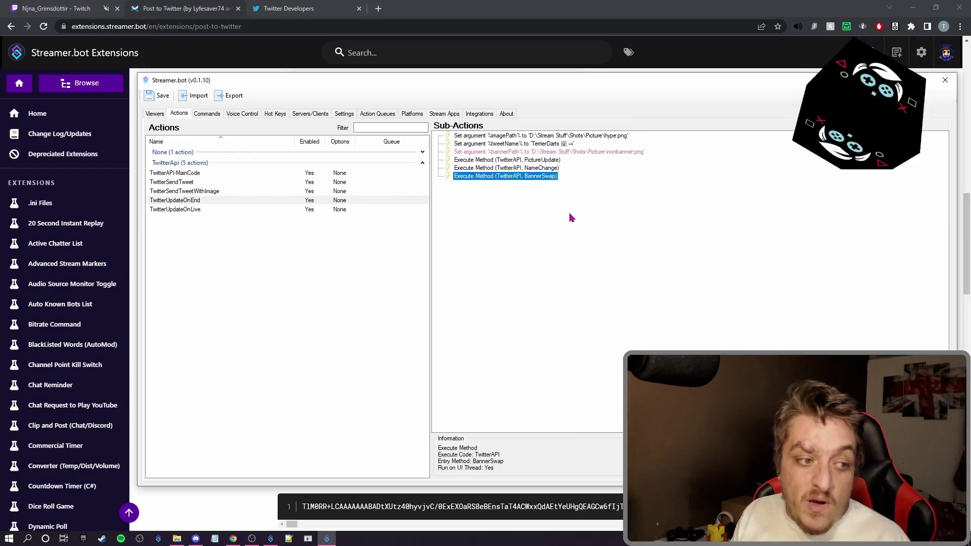
# - View the Execute C# Code of TwitterAPI-MainCode where the four Twitter keys belong, and close it without changes
pyautogui.click(191, 174)
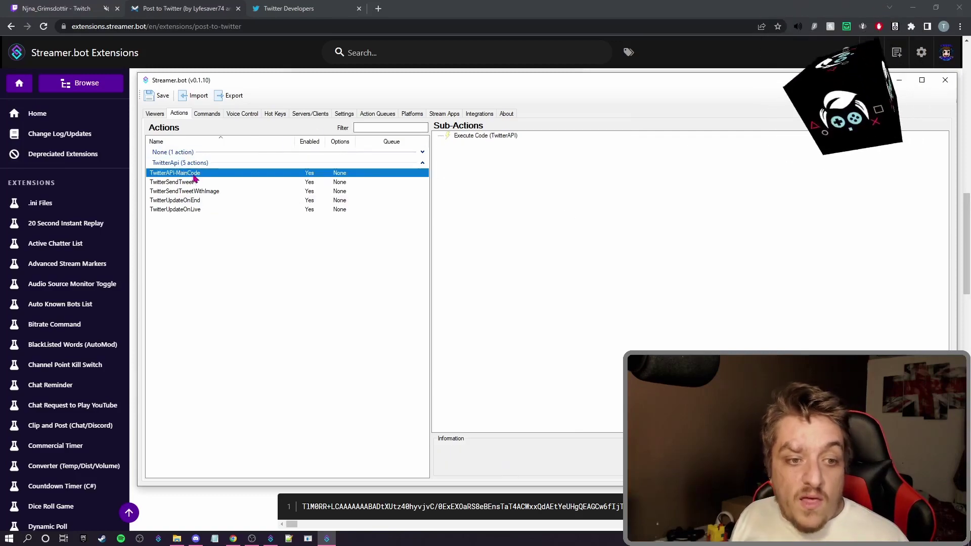
pyautogui.doubleClick(505, 136)
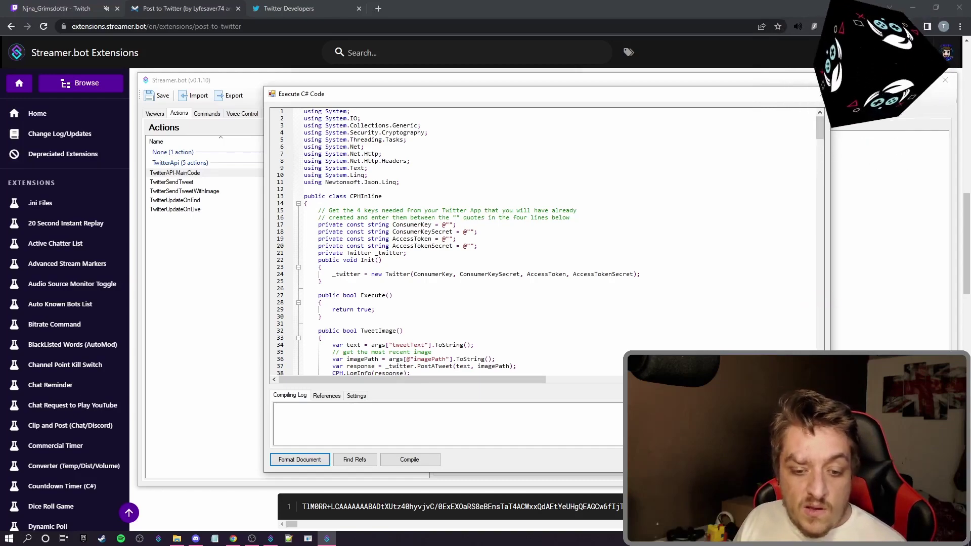
pyautogui.press('Escape')
# - Switch to the extension guide in the browser and review its Set-Up, Functions and Streaming Commands sections
pyautogui.hotkey('alt', 'Tab')
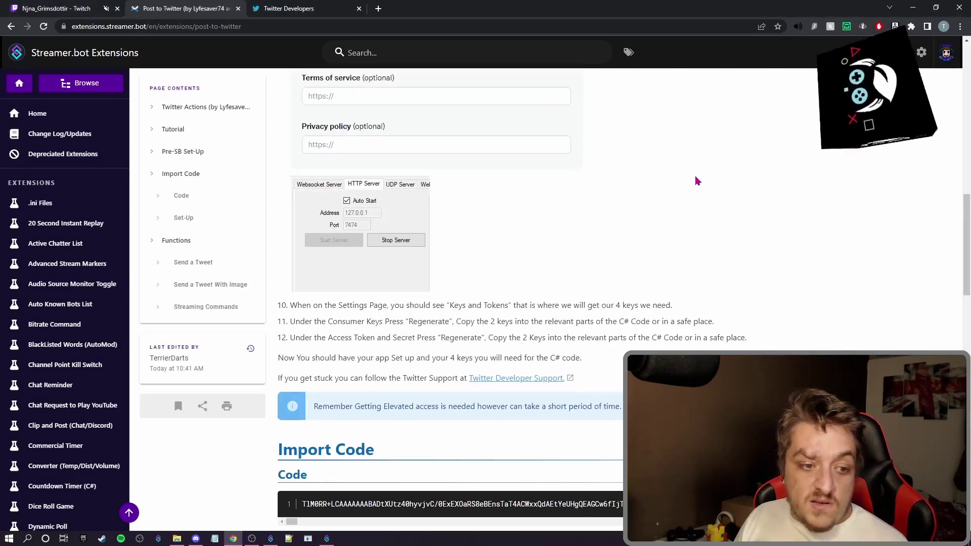
pyautogui.scroll(-5, 657, 148)
pyautogui.scroll(-8, 657, 148)
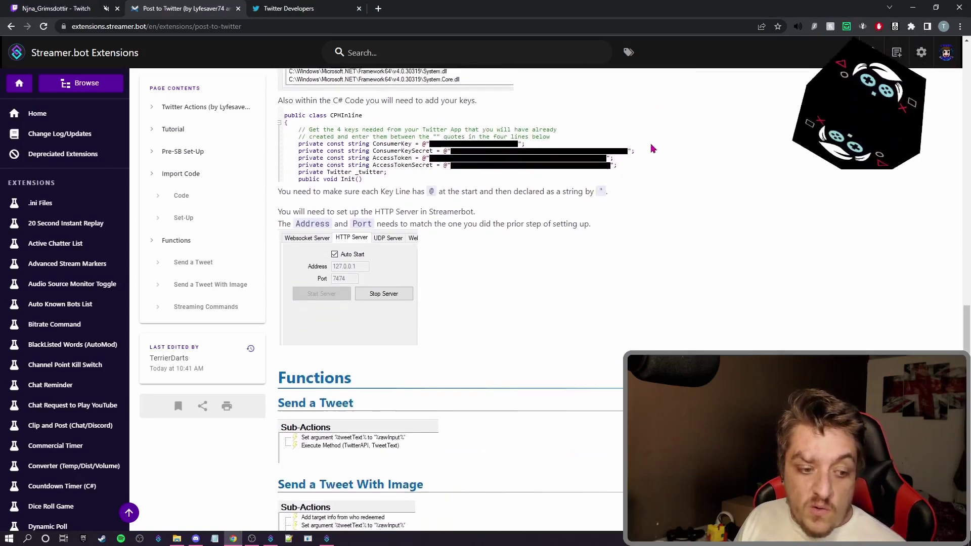
pyautogui.scroll(-8, 657, 147)
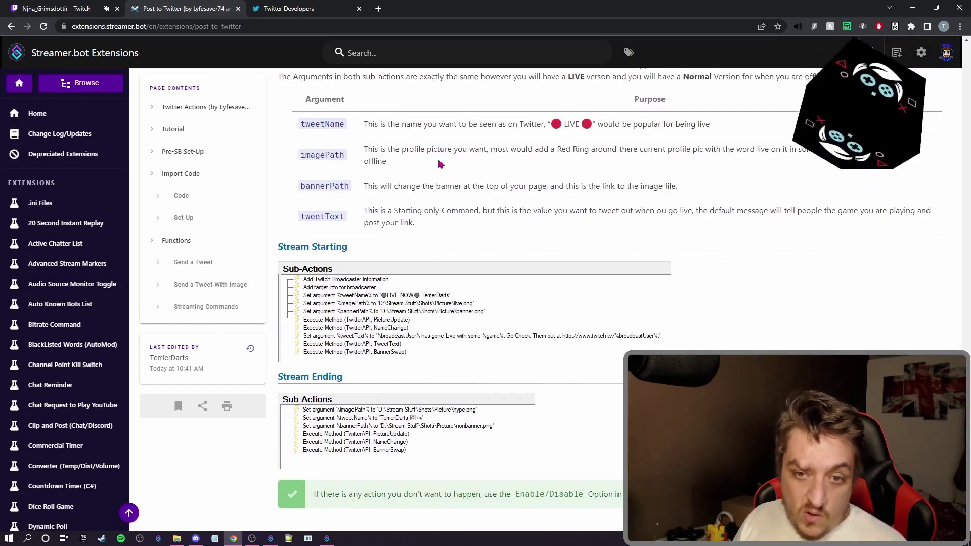
pyautogui.scroll(-1, 461, 171)
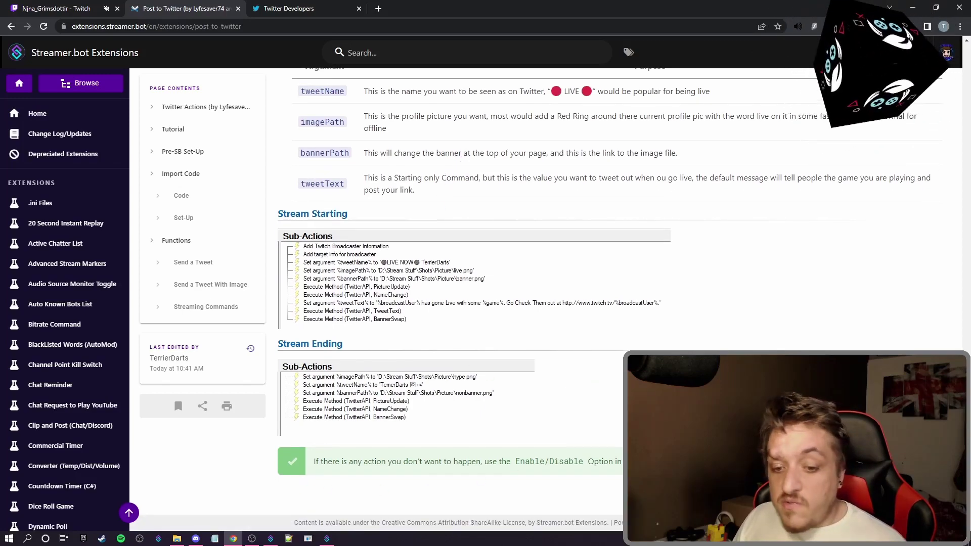
pyautogui.scroll(8, 404, 323)
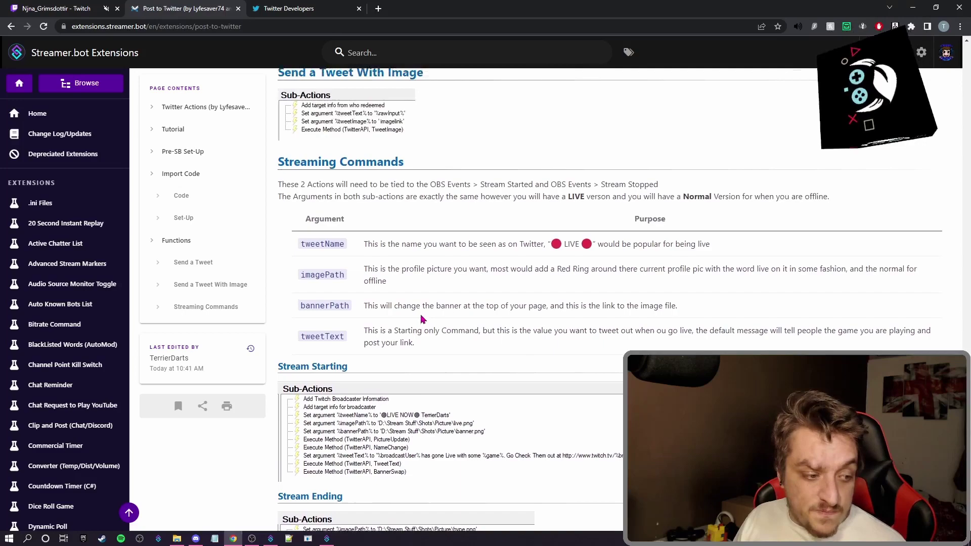
pyautogui.scroll(15, 433, 322)
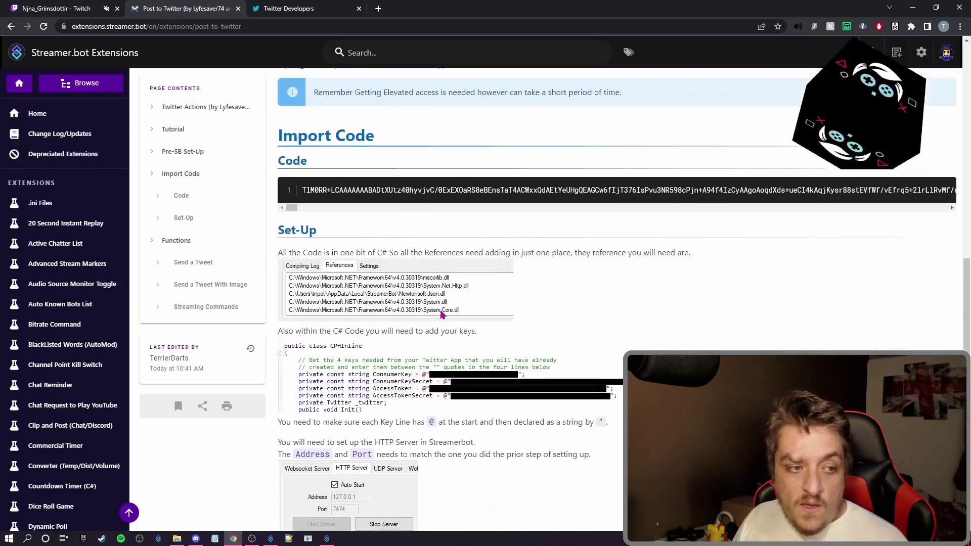
pyautogui.scroll(2, 441, 301)
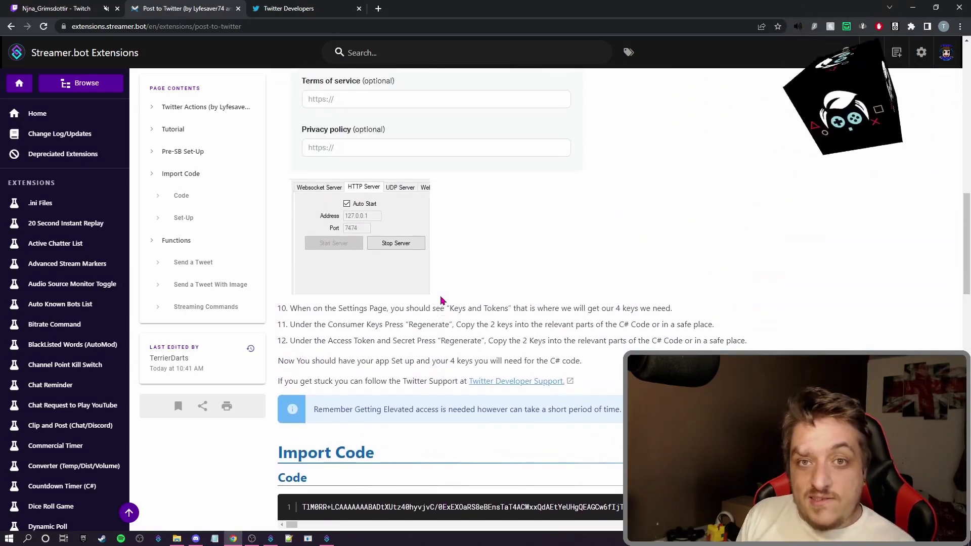